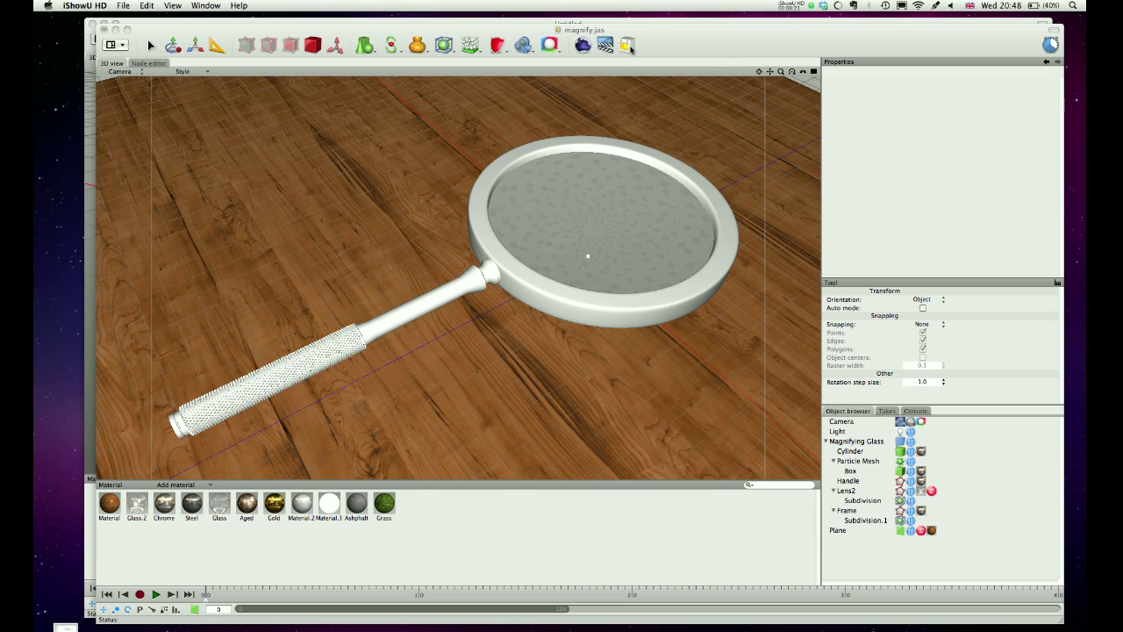
- Bring the Cheetah3D window with magnify.jas to the front
left_click(702, 43)
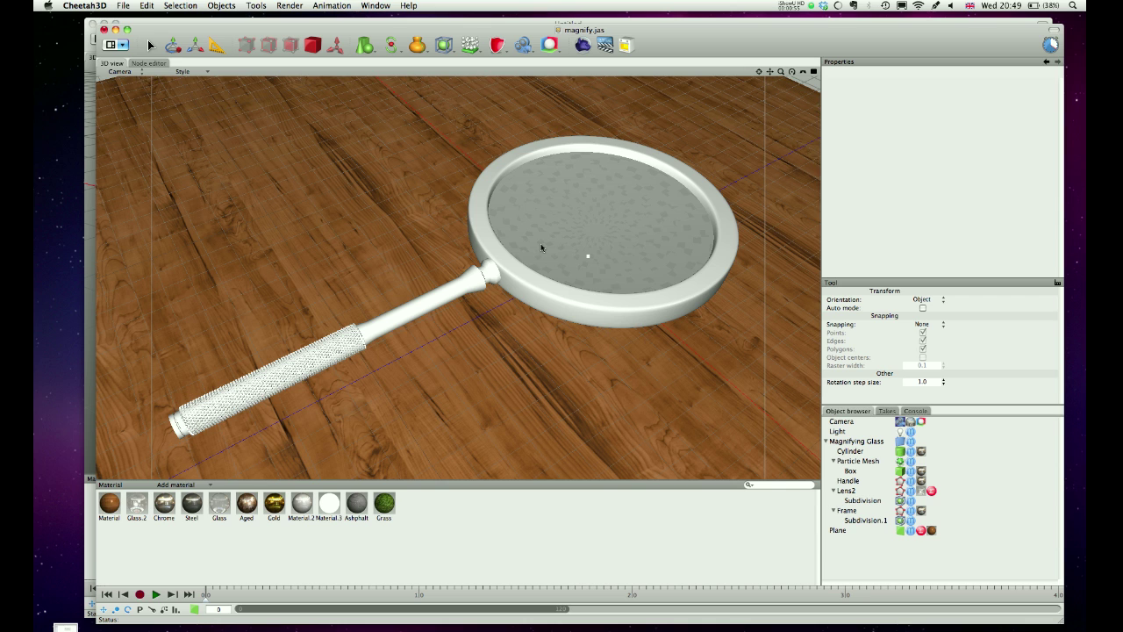
- Add a new Plane.1 primitive with 3 width sections and 3 depth sections
left_click(847, 425)
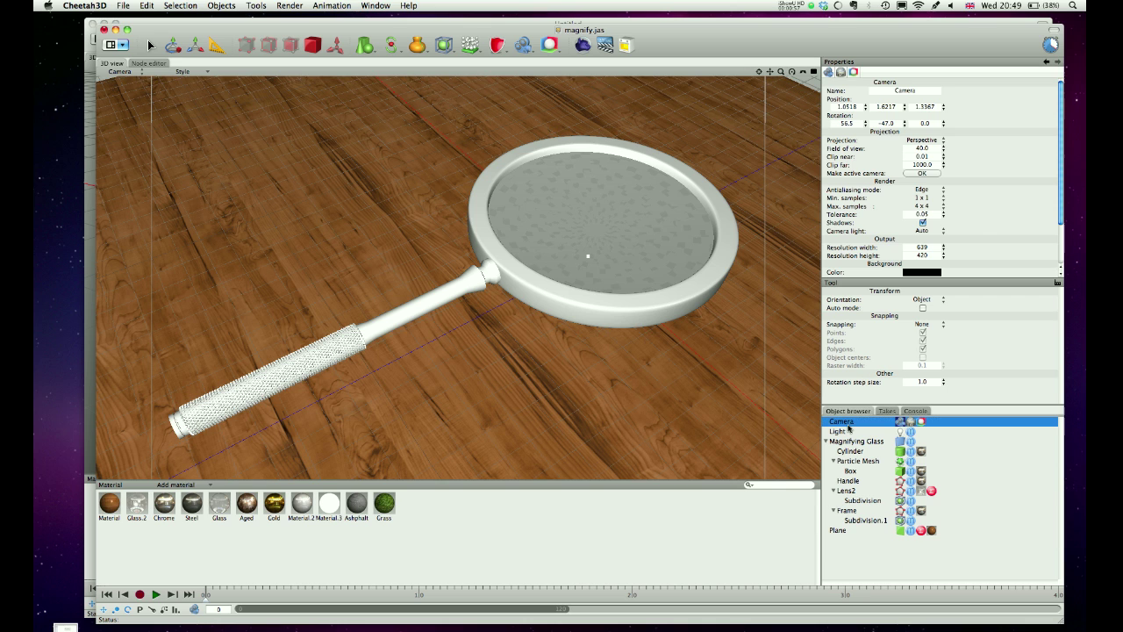
left_click(367, 48)
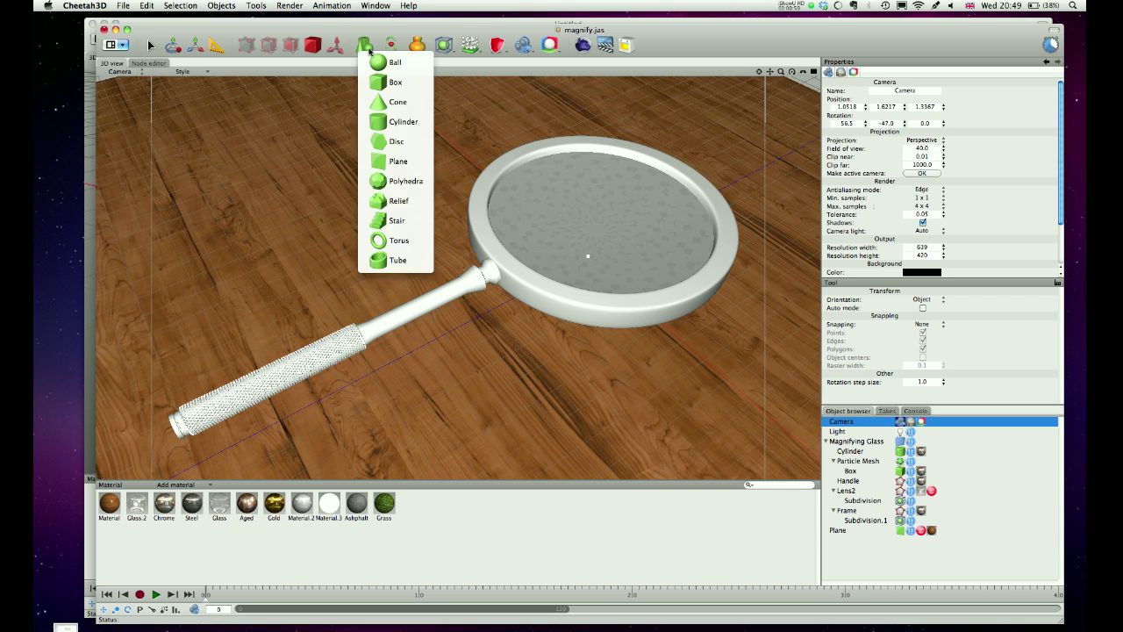
left_click(398, 161)
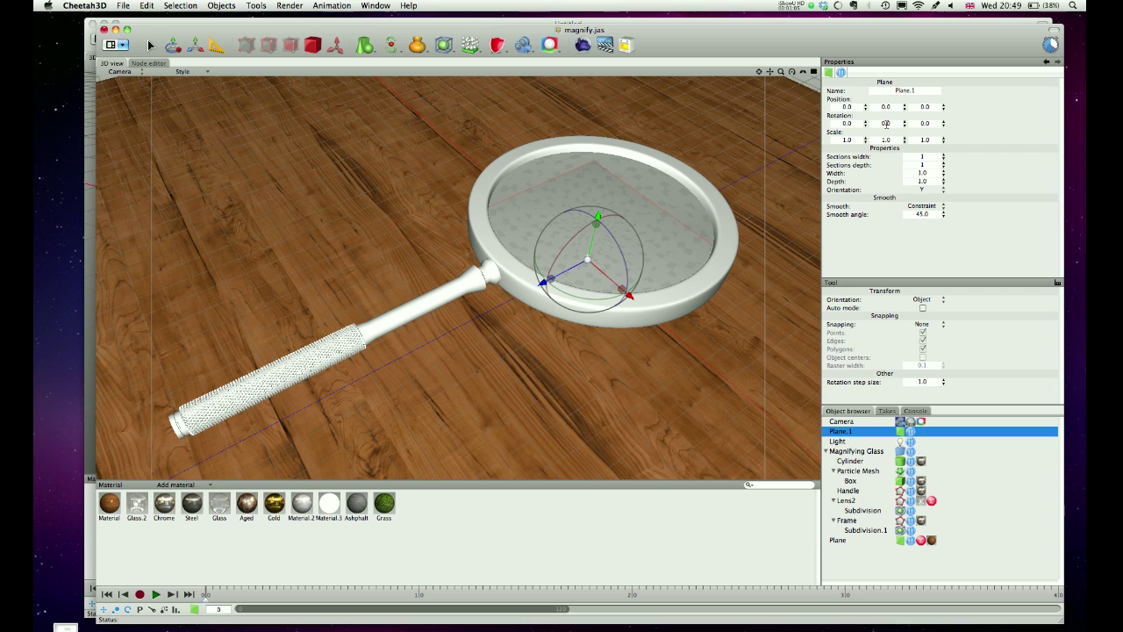
left_click(927, 158)
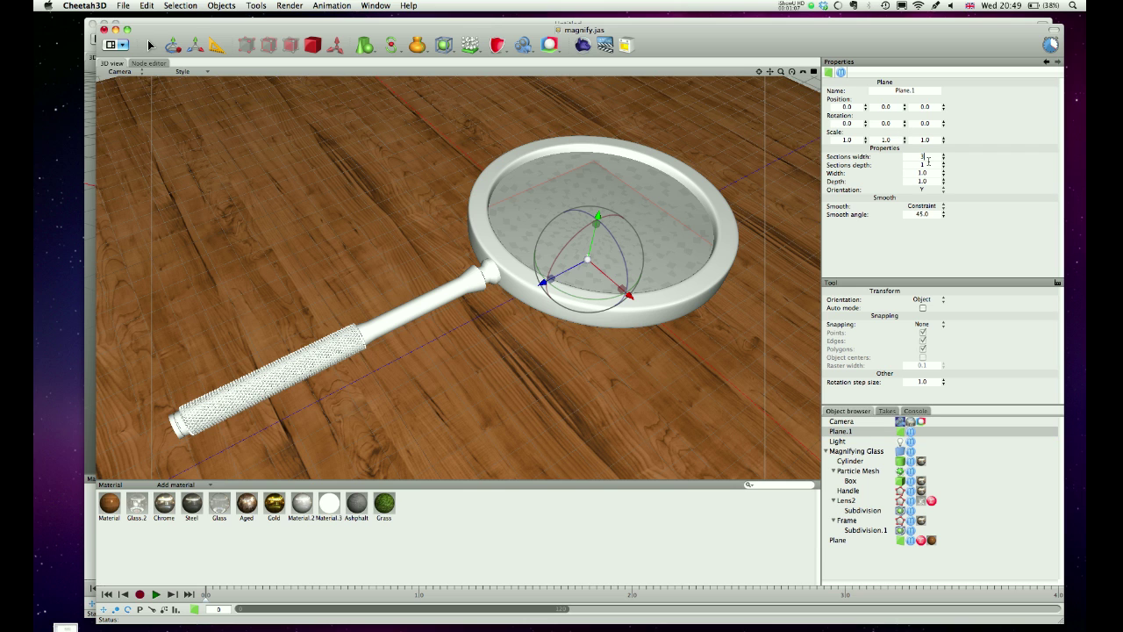
key("Tab")
key("Return")
left_click(837, 422)
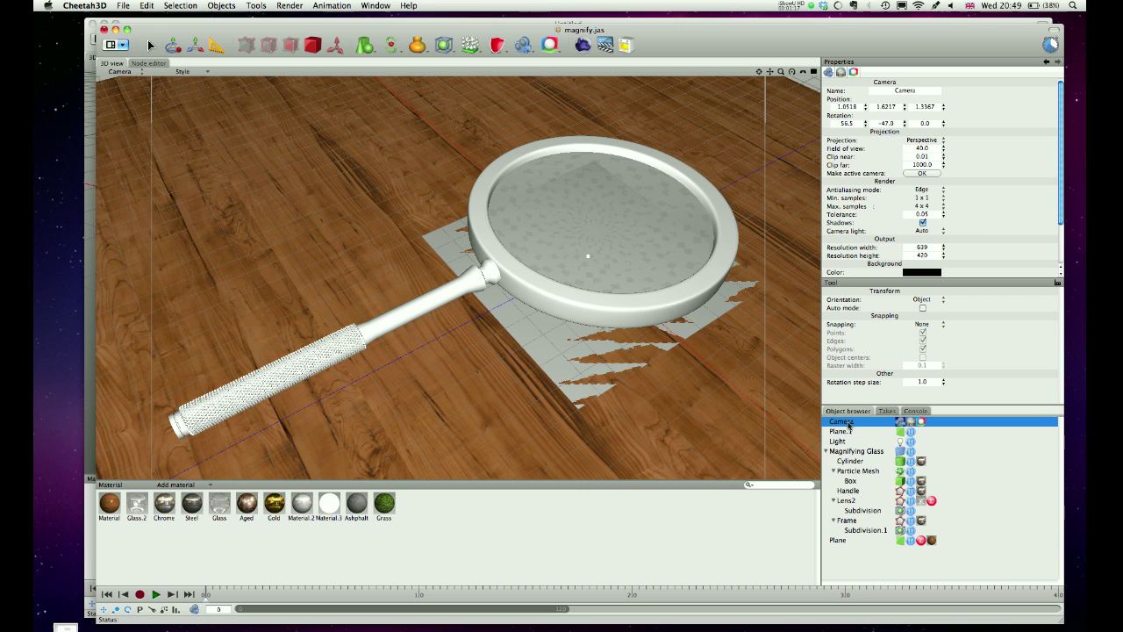
- Copy the camera's position (1.0518, 1.6217, 1.3367) into Plane.1's position fields
left_click(856, 106)
key("super+c")
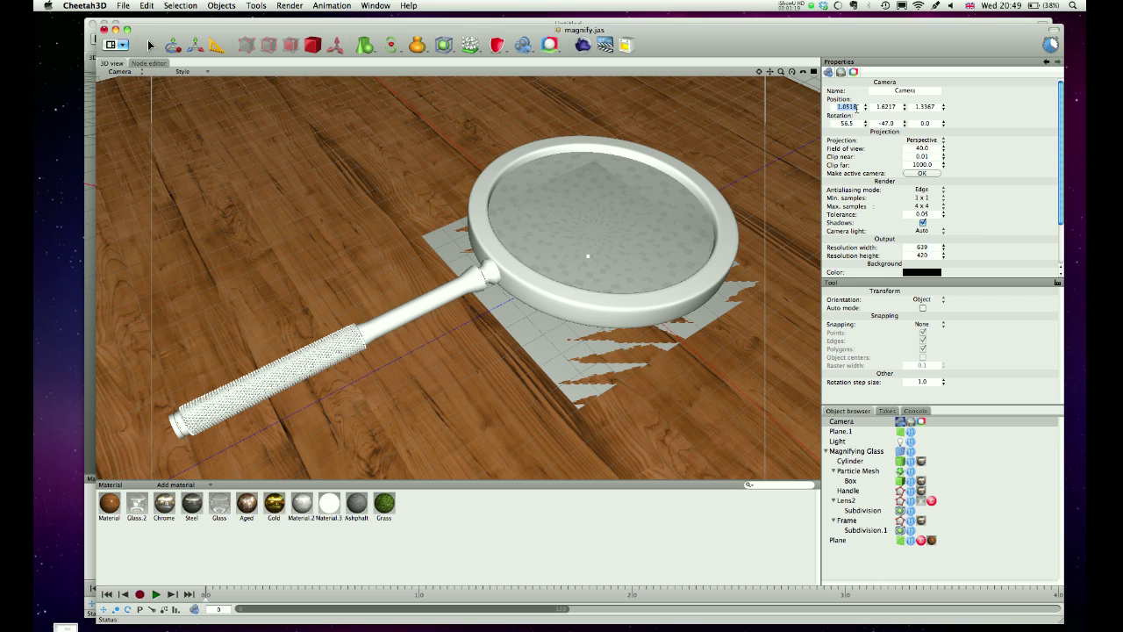
left_click(862, 431)
left_click(849, 106)
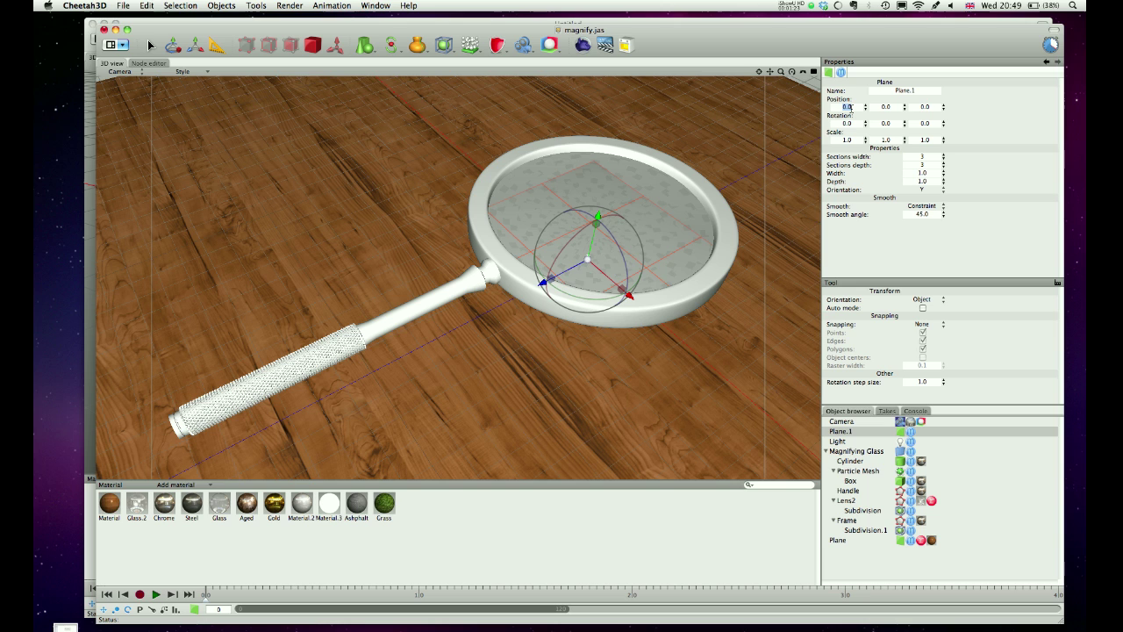
key("super+v")
key("Tab")
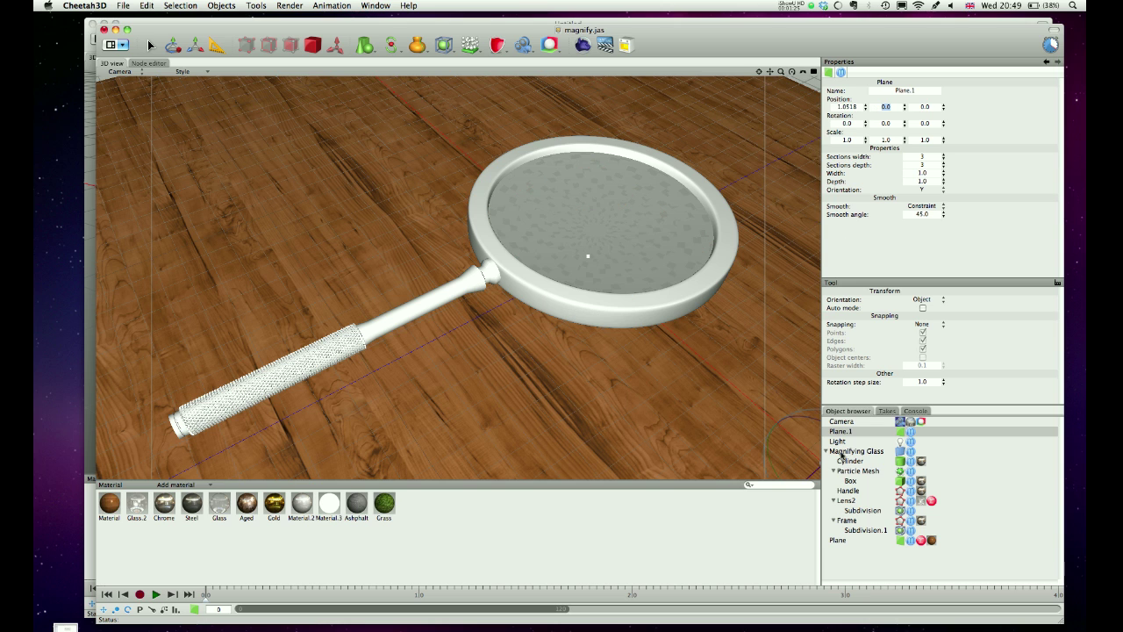
left_click(853, 422)
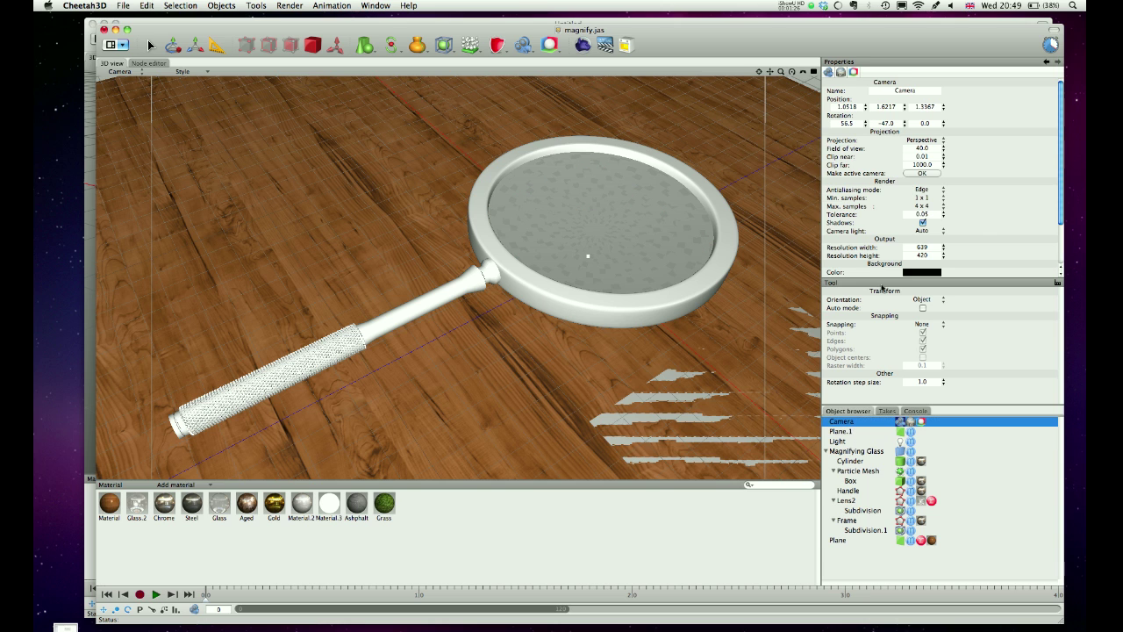
left_click(888, 107)
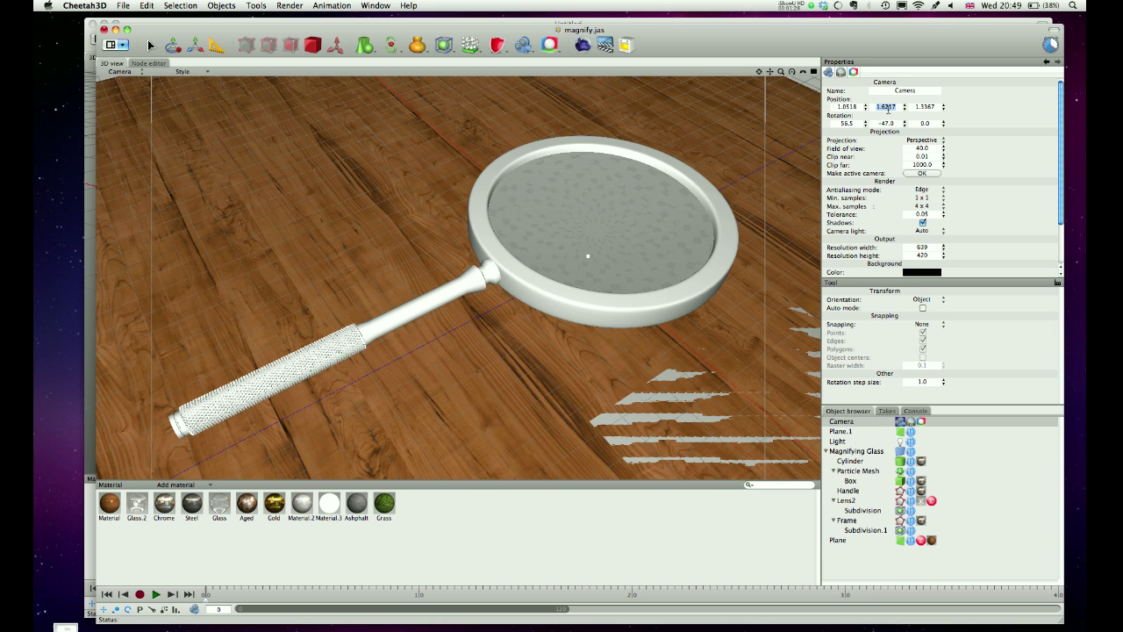
left_click(860, 431)
left_click(889, 107)
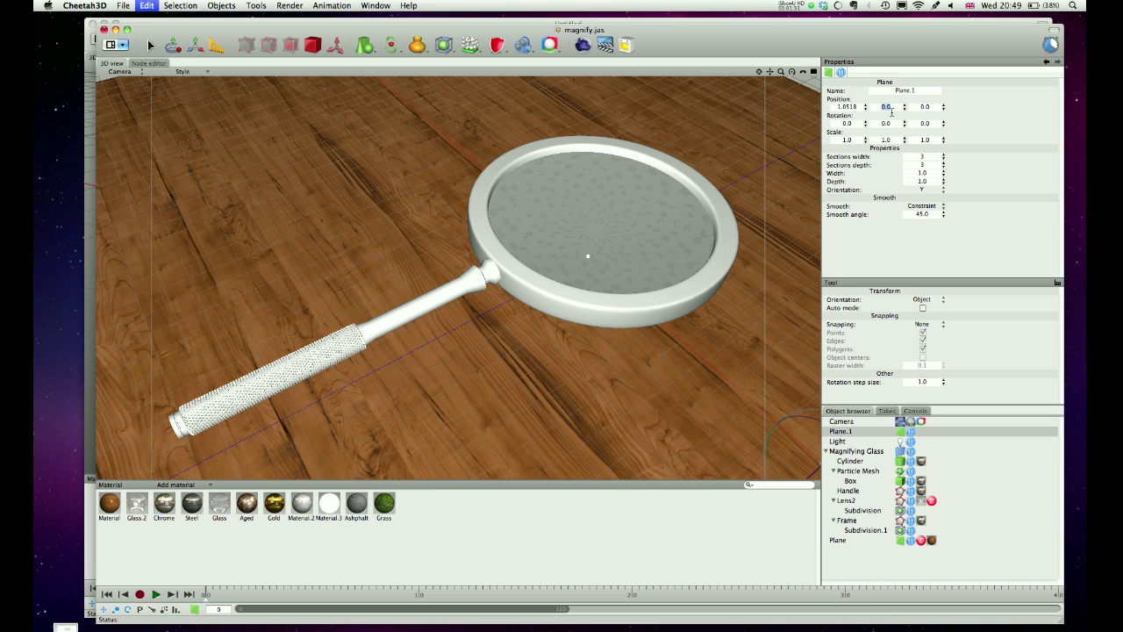
type("1.6217")
key("Tab")
left_click(851, 424)
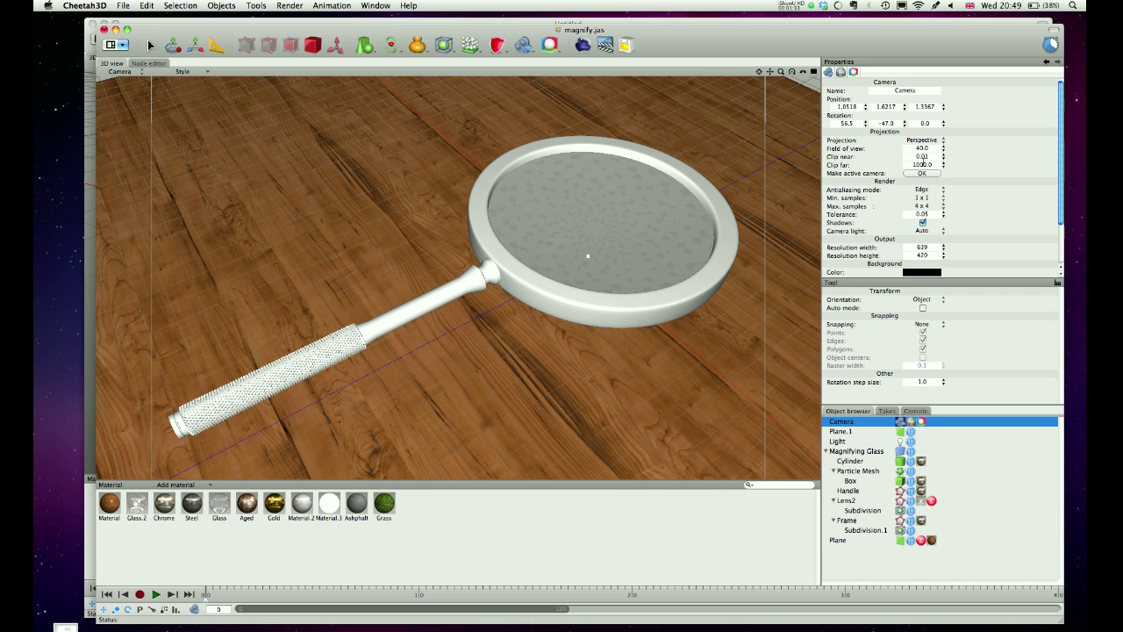
left_click(928, 107)
key("super+c")
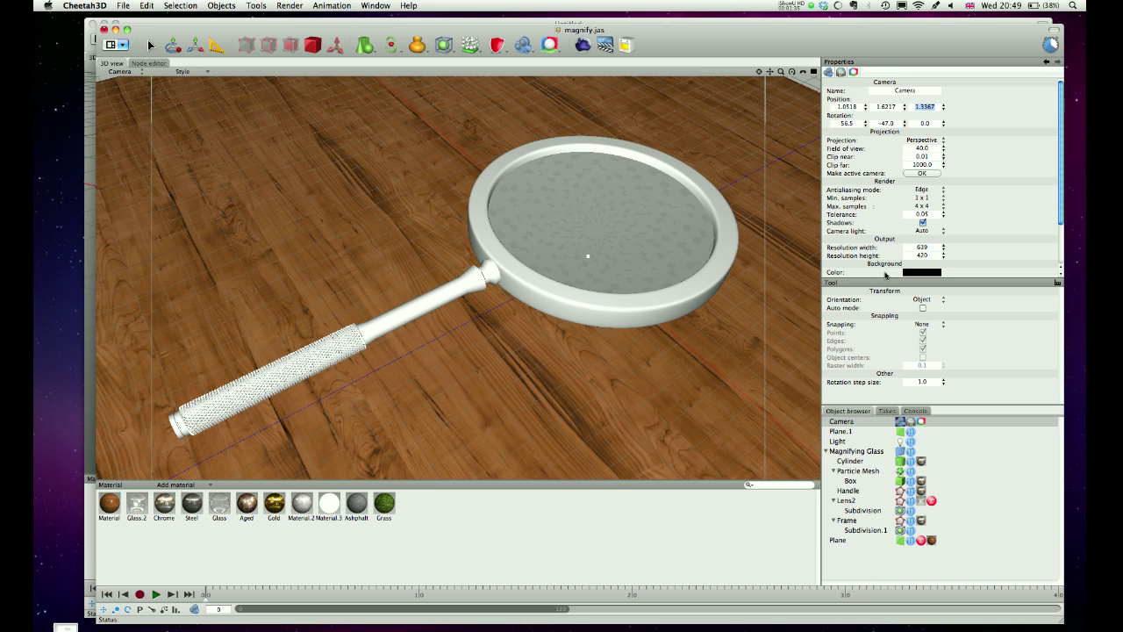
left_click(853, 429)
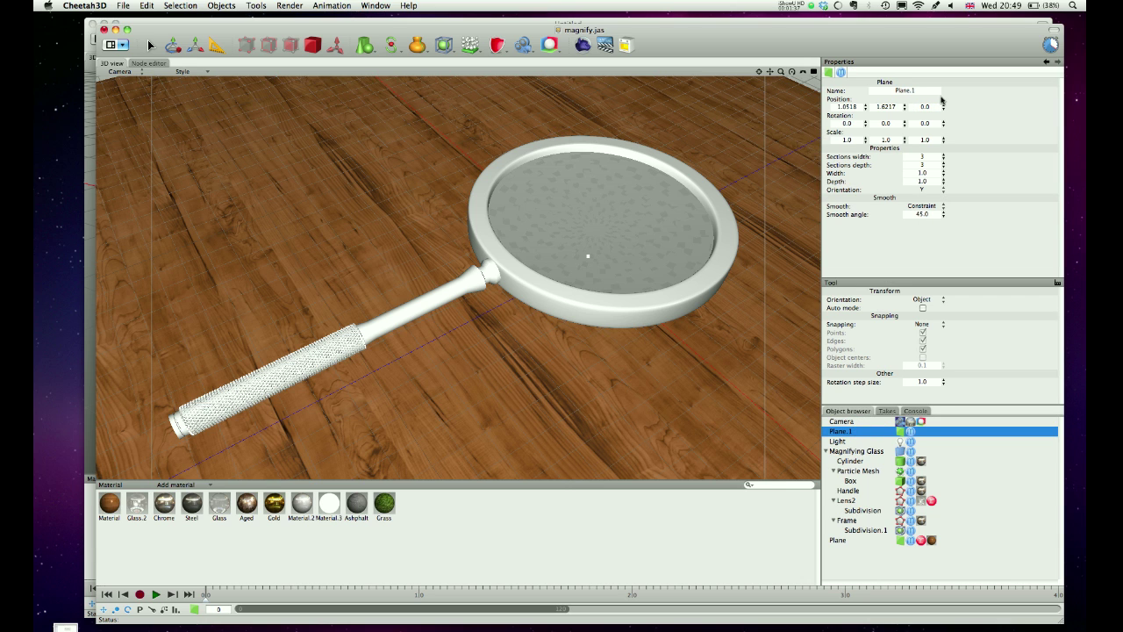
left_click(929, 107)
key("super+v")
key("Tab")
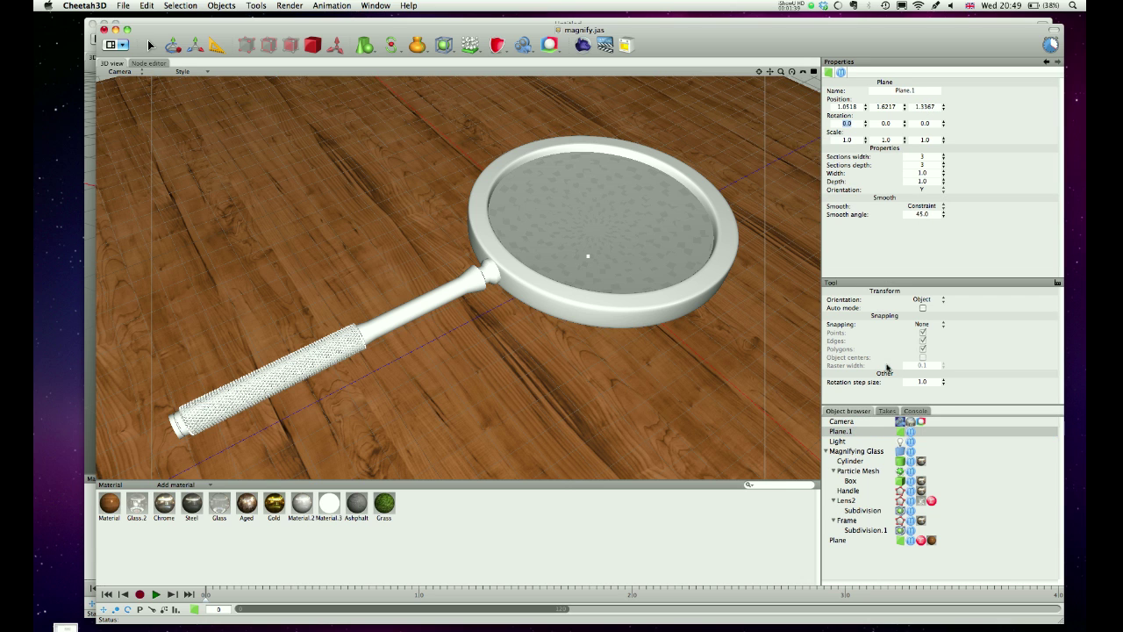
- Give Plane.1 the camera's rotation: X 56.5 and Y -47
left_click(858, 422)
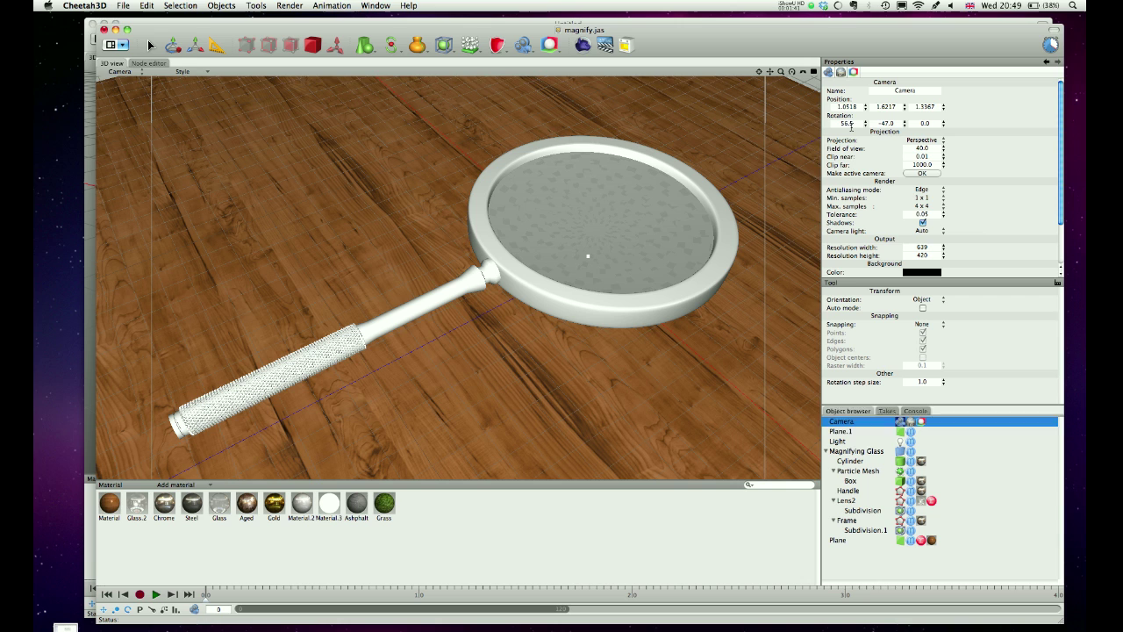
left_click(848, 123)
key("super+c")
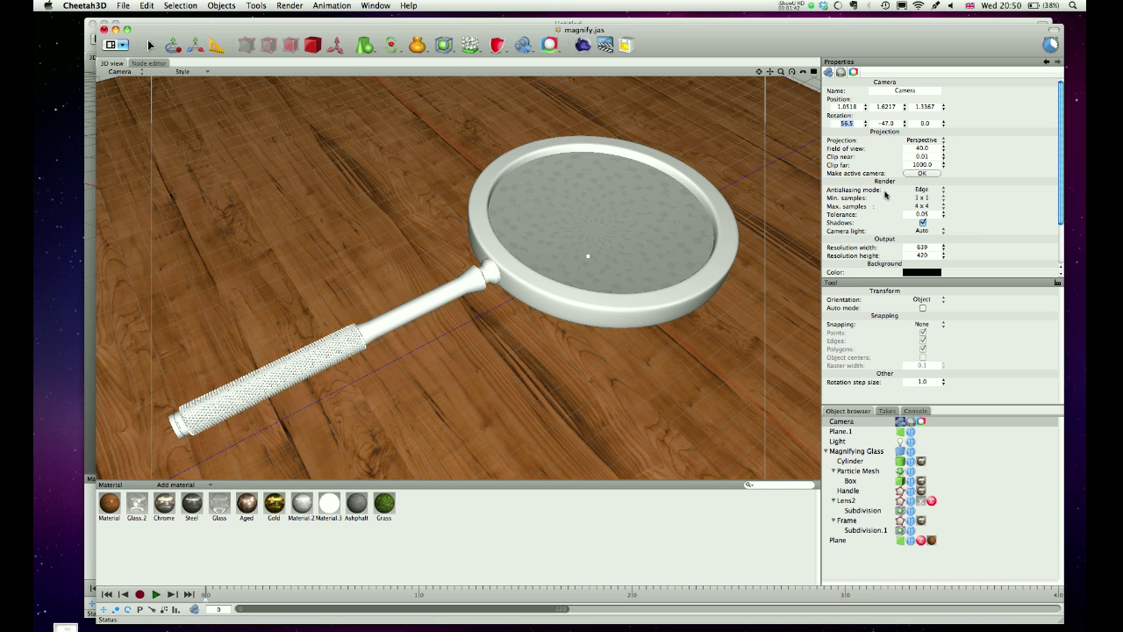
left_click(853, 430)
left_click(848, 122)
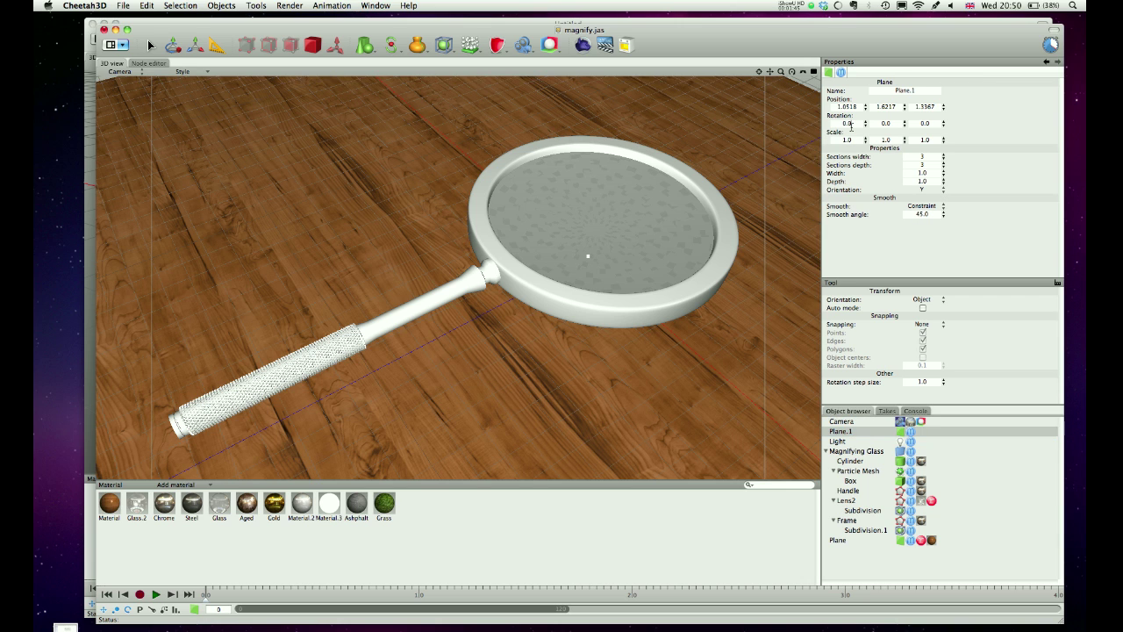
key("super+v")
left_click(844, 422)
left_click(886, 123)
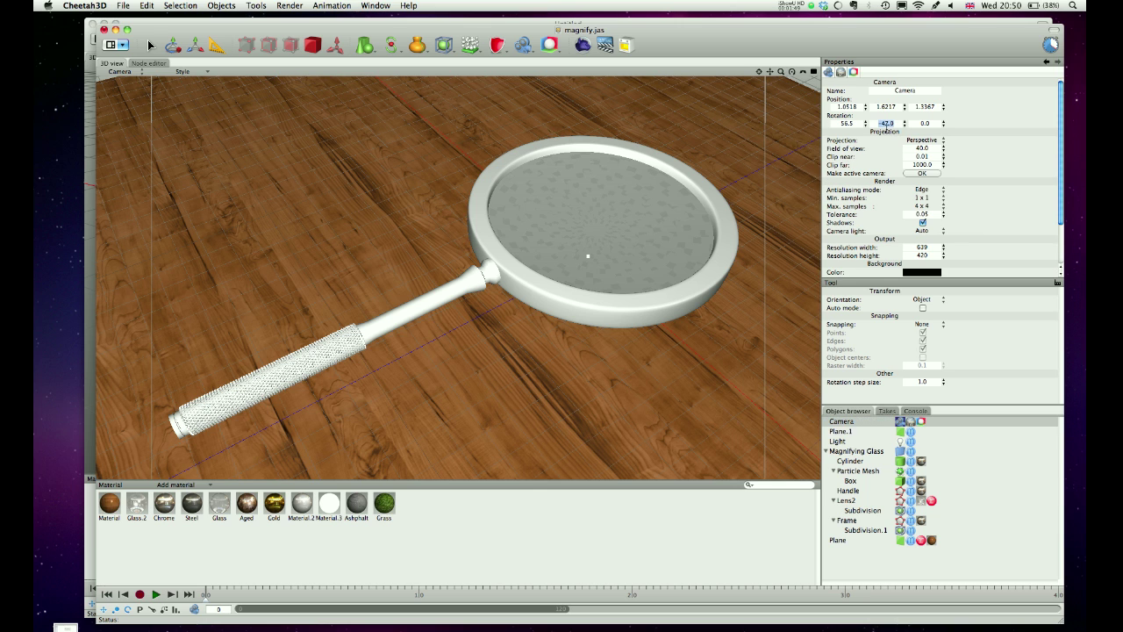
left_click(866, 431)
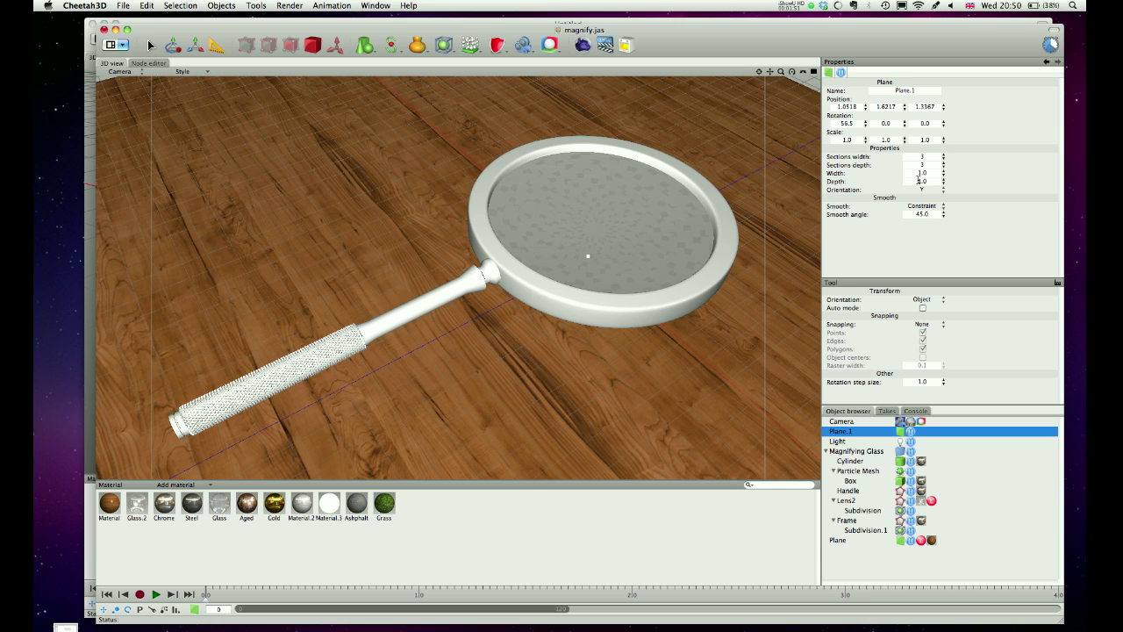
left_click(888, 123)
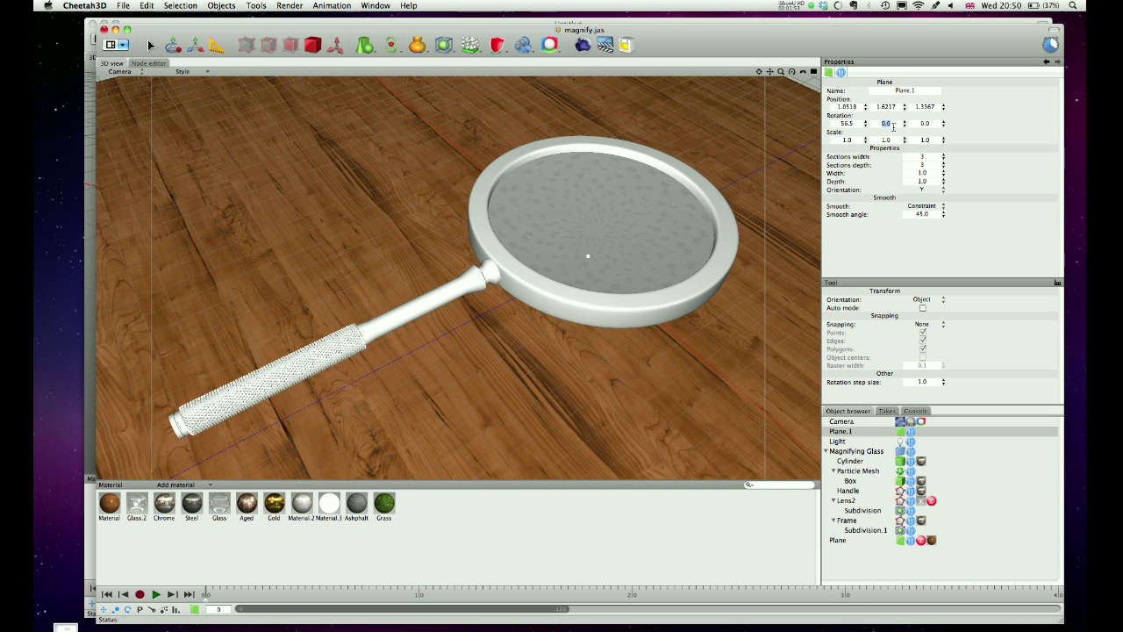
type("-47")
key("Return")
- Compare the camera's and Plane.1's position and rotation values to confirm they match
left_click(859, 420)
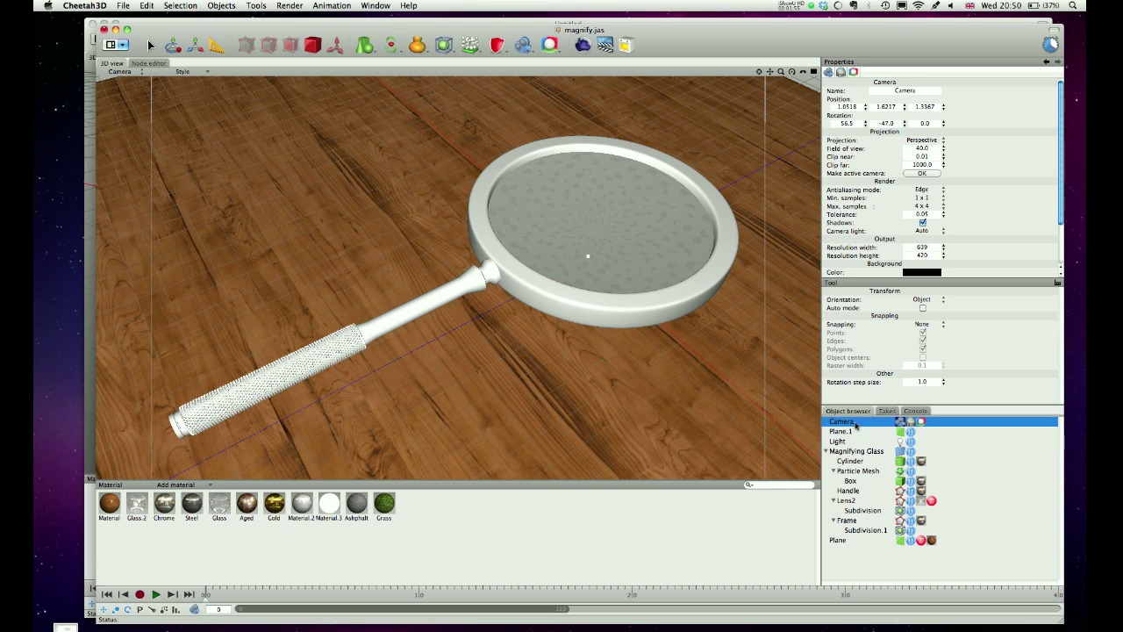
left_click(855, 432)
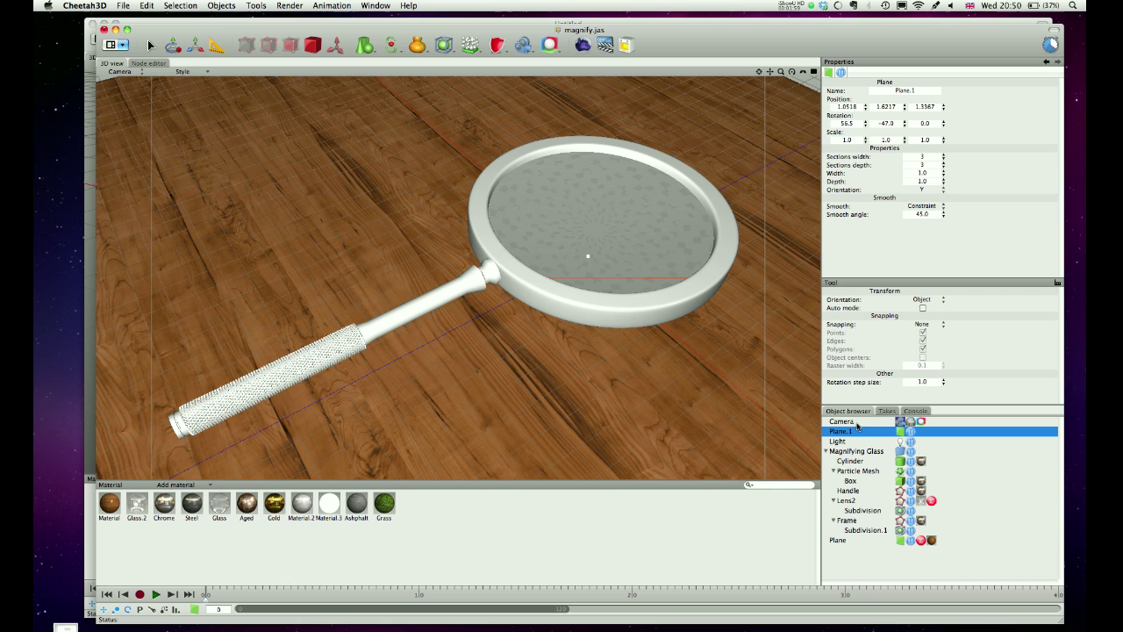
left_click(851, 422)
left_click(850, 432)
left_click(857, 422)
left_click(856, 432)
left_click(857, 422)
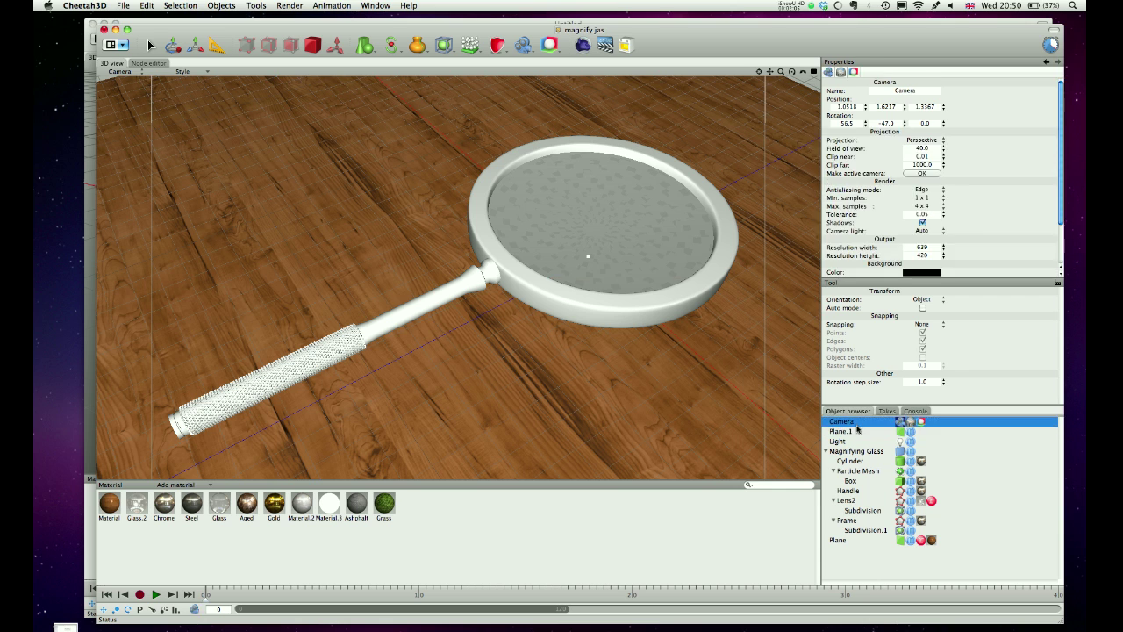
left_click(857, 432)
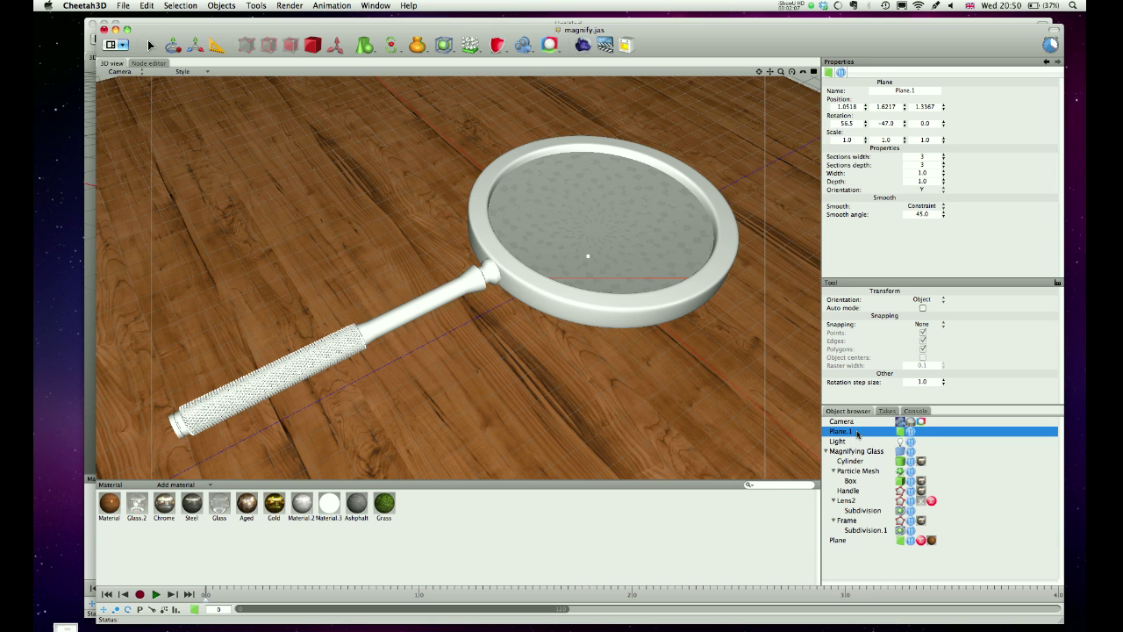
left_click(859, 423)
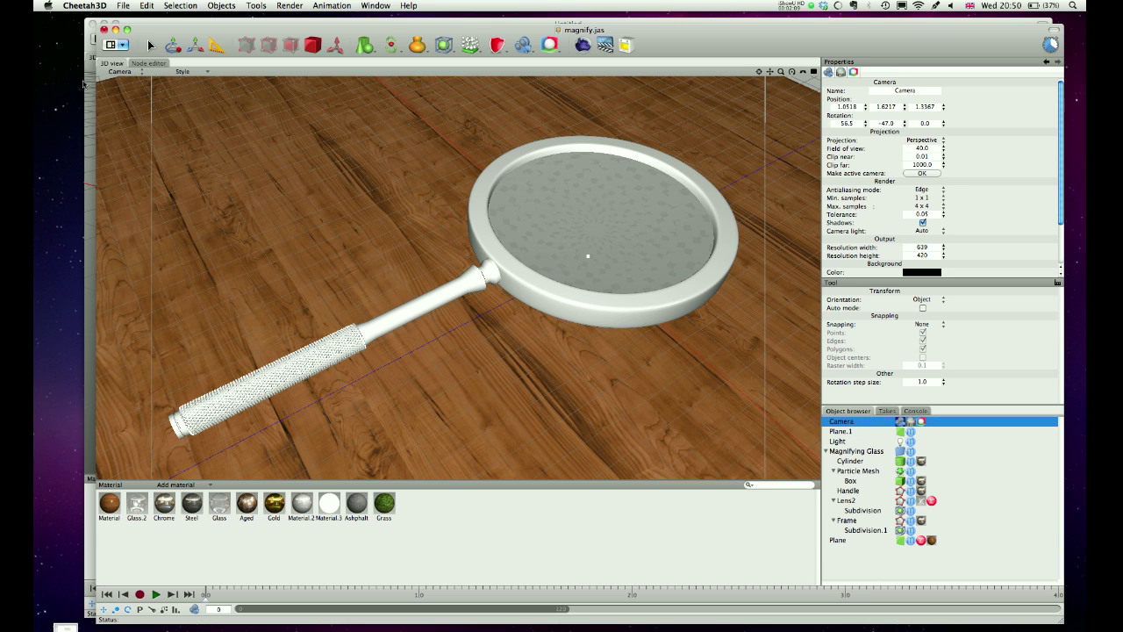
left_click(119, 72)
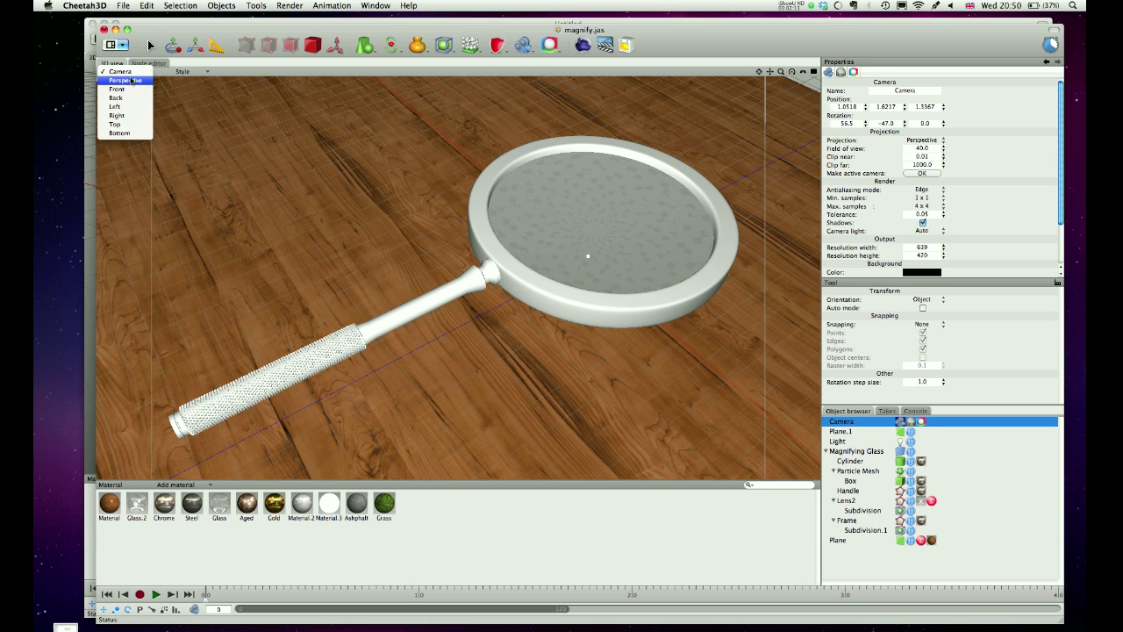
- In Perspective view, rotate Plane.1 around its vertical axis to a Y rotation of -137
left_click(132, 82)
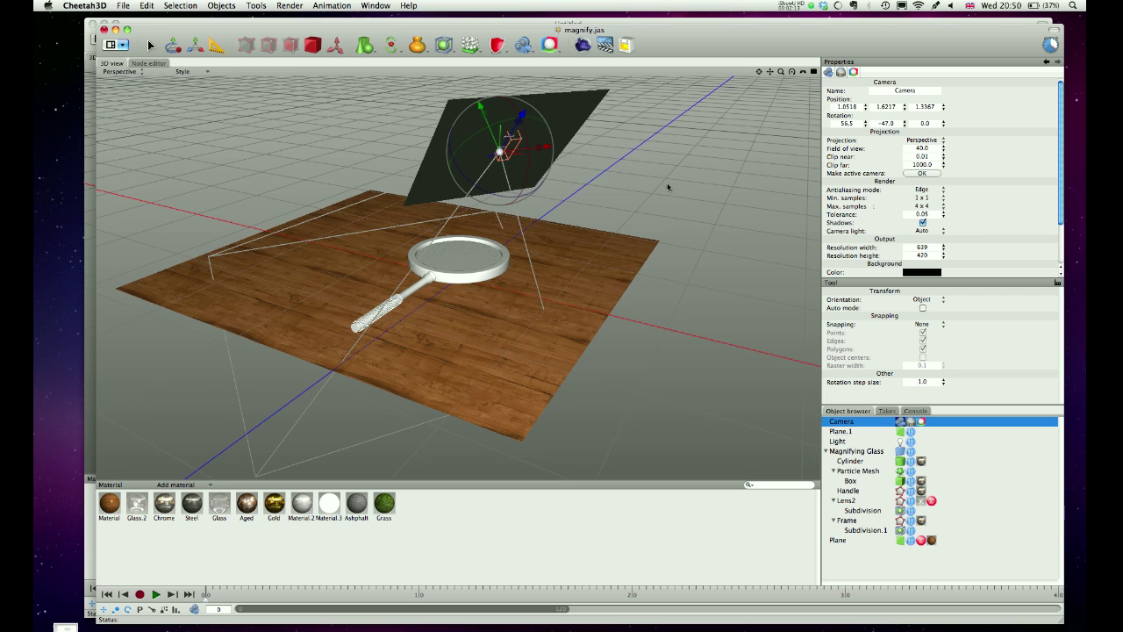
right_click_drag(667, 183, 358, 232)
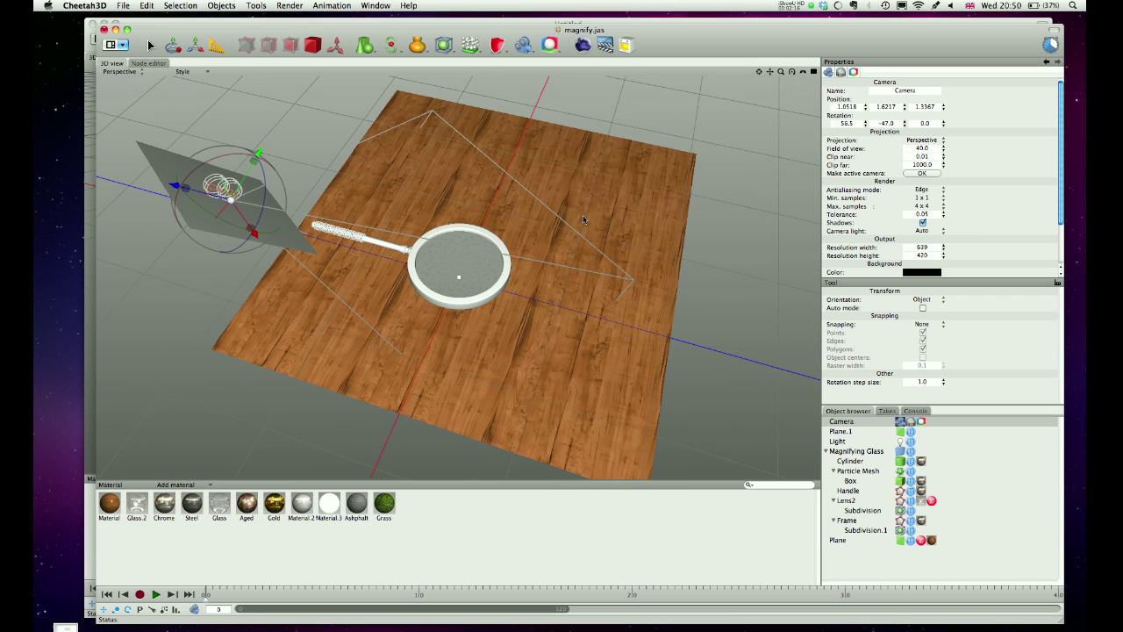
left_click(293, 235)
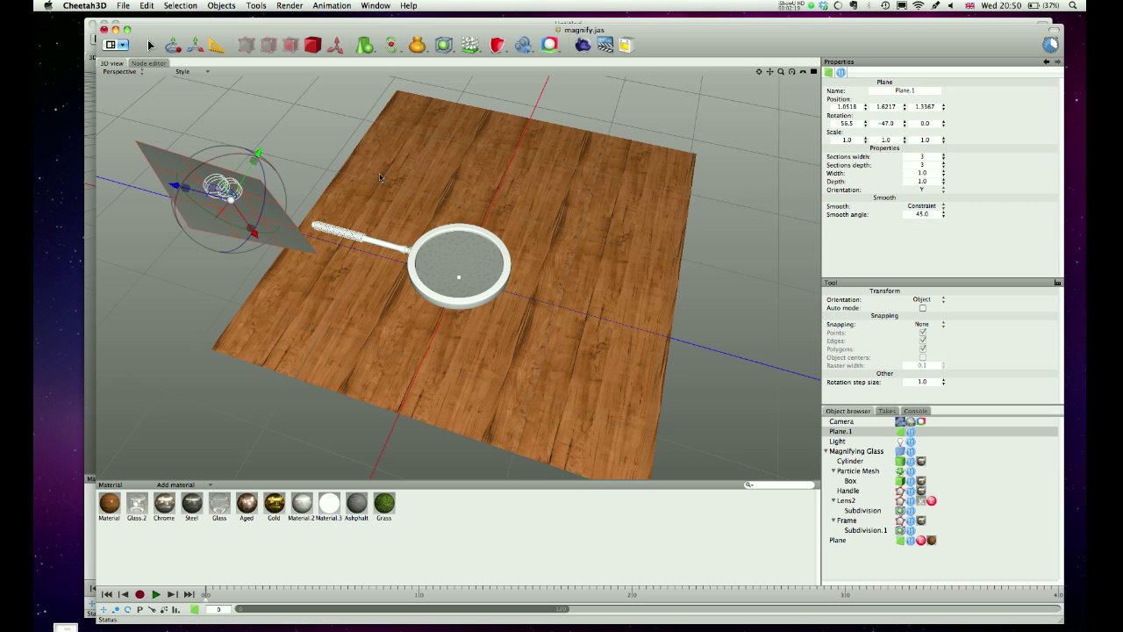
right_click_drag(298, 207, 296, 183)
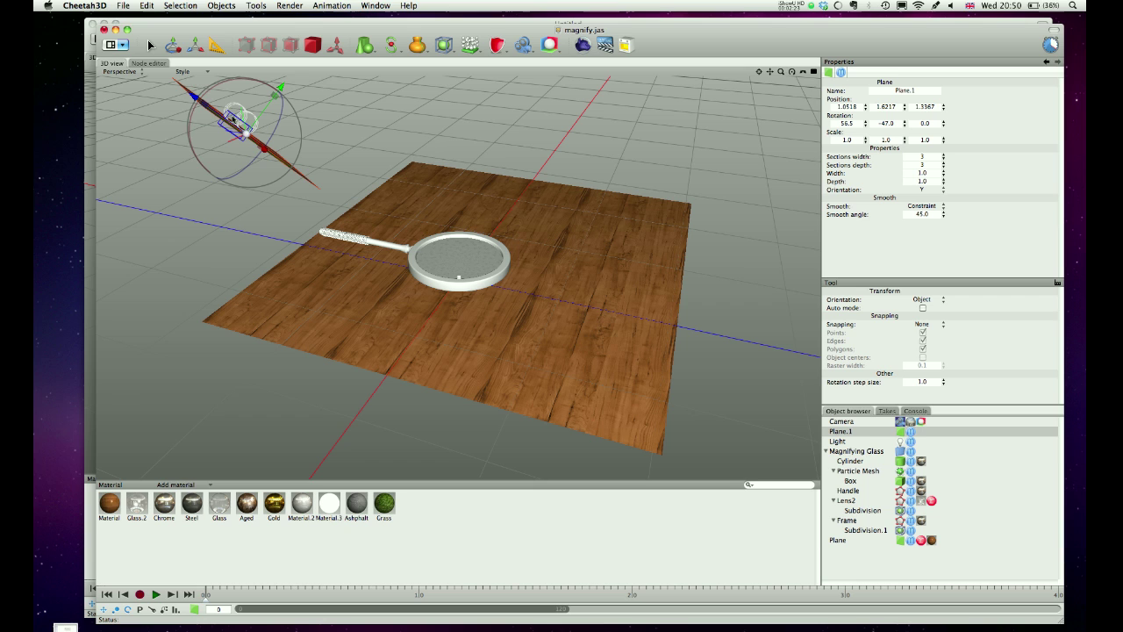
left_click_drag(232, 84, 274, 76)
key("super+z")
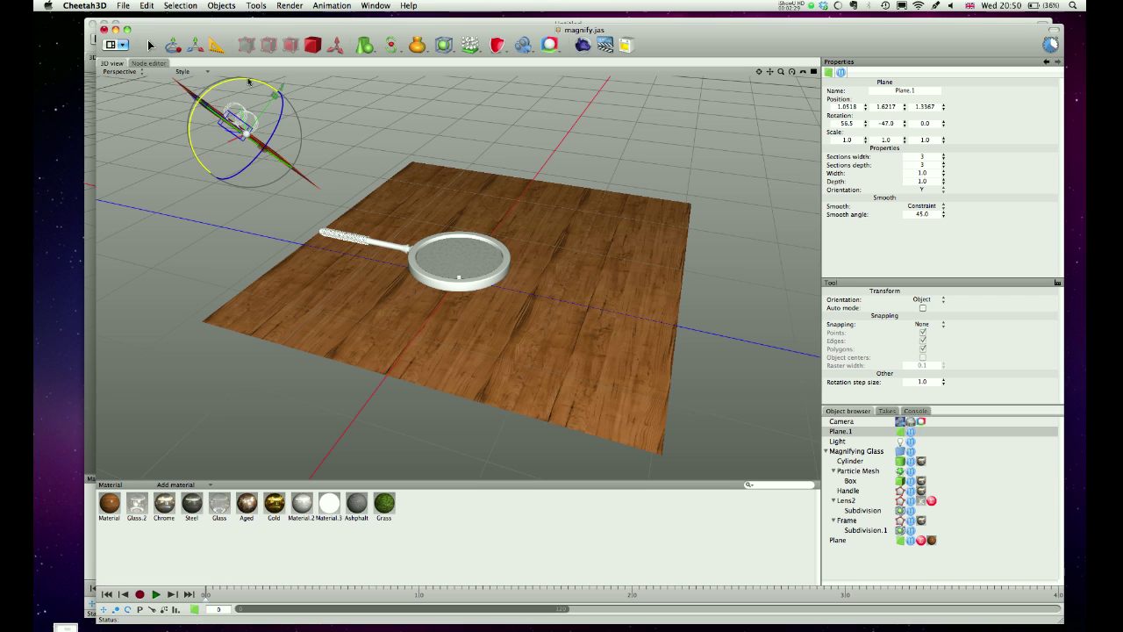
left_click_drag(233, 85, 324, 84)
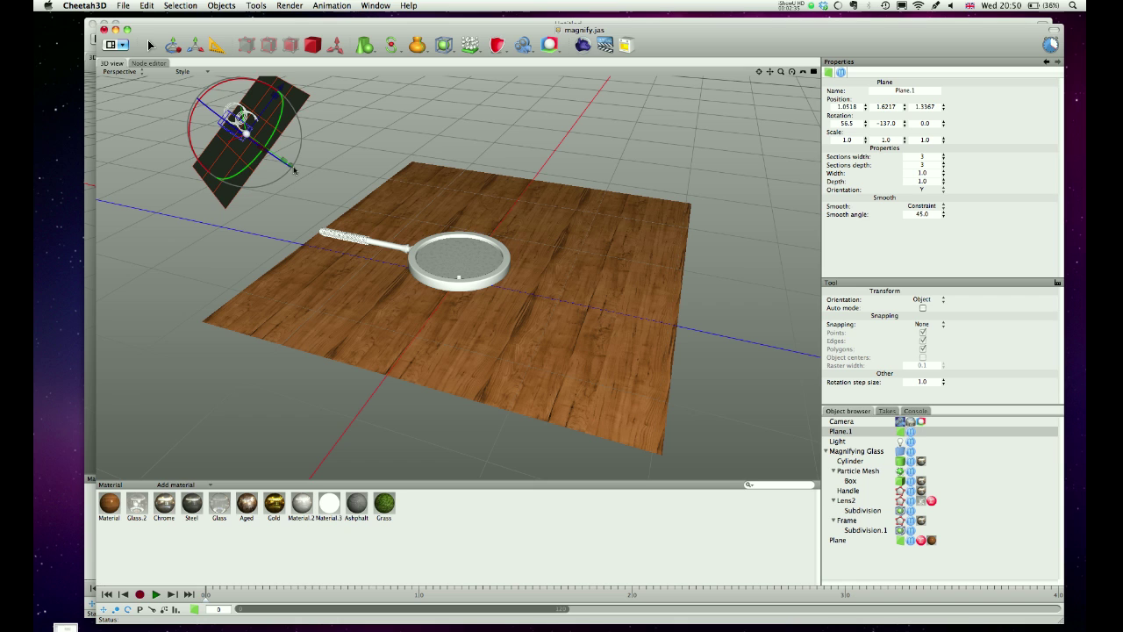
- Move Plane.1 toward the magnifying glass, checking its placement in Camera view
left_click_drag(294, 169, 326, 186)
key("c")
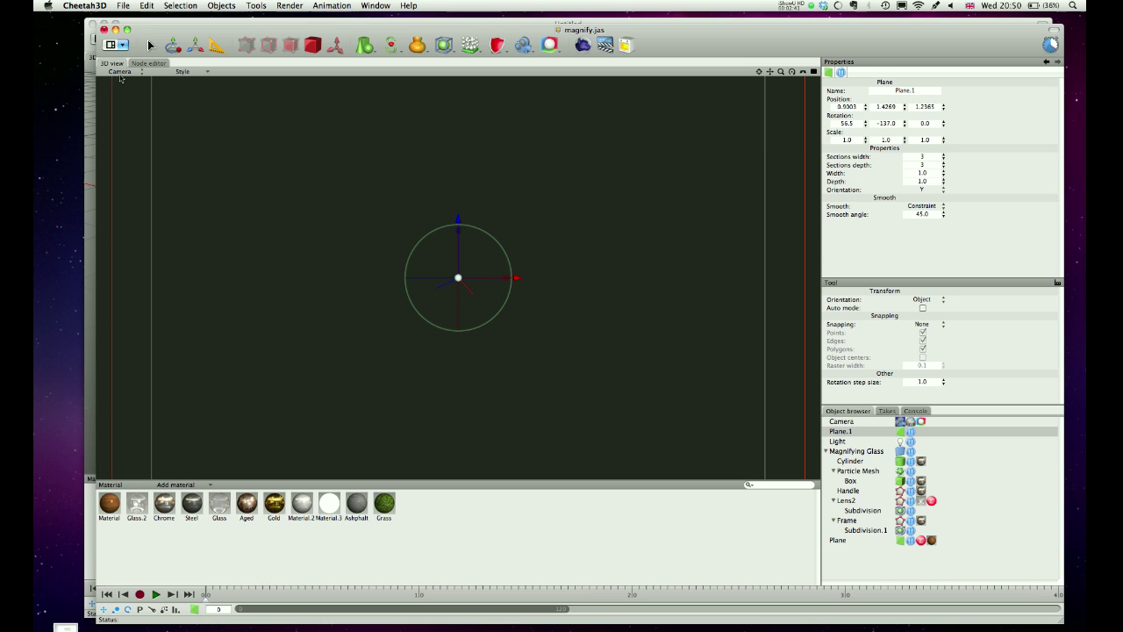
key("c")
key("c")
key("c")
key("c")
key("c")
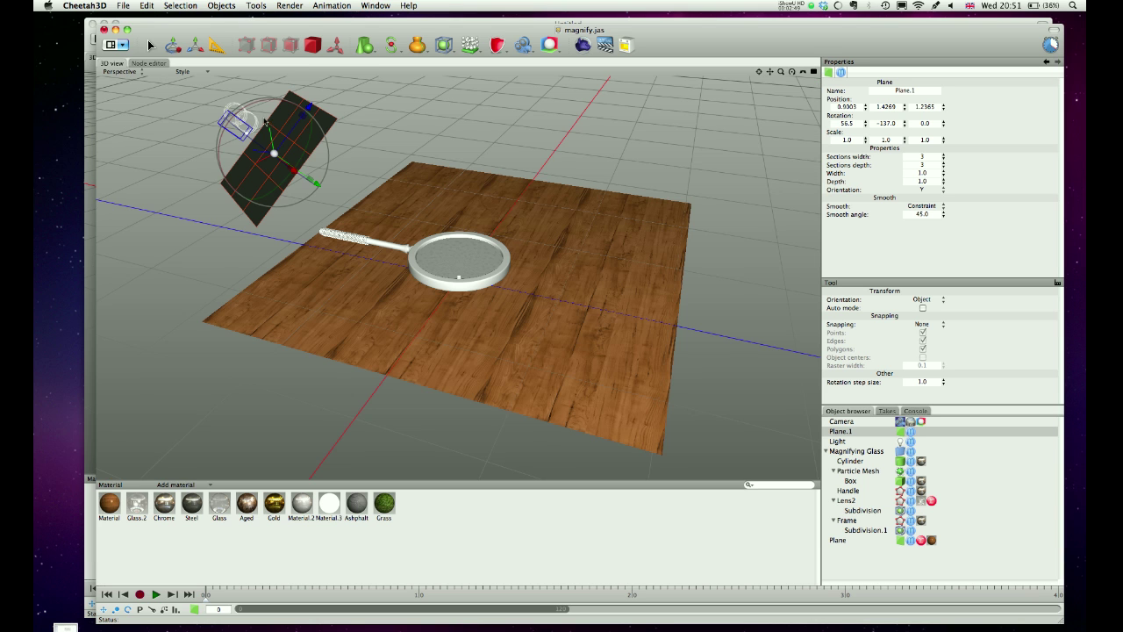
left_click_drag(316, 188, 337, 198)
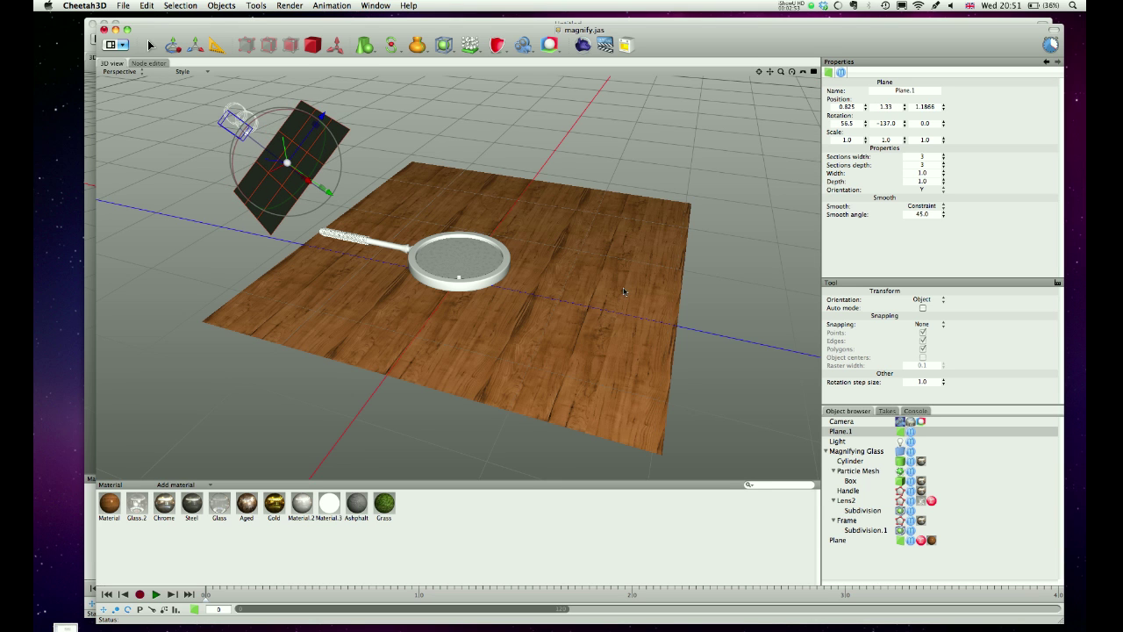
- Convert Plane.1 to a polygon object and delete its centre face to leave a square hole
left_click(898, 437)
key("super+shift+c")
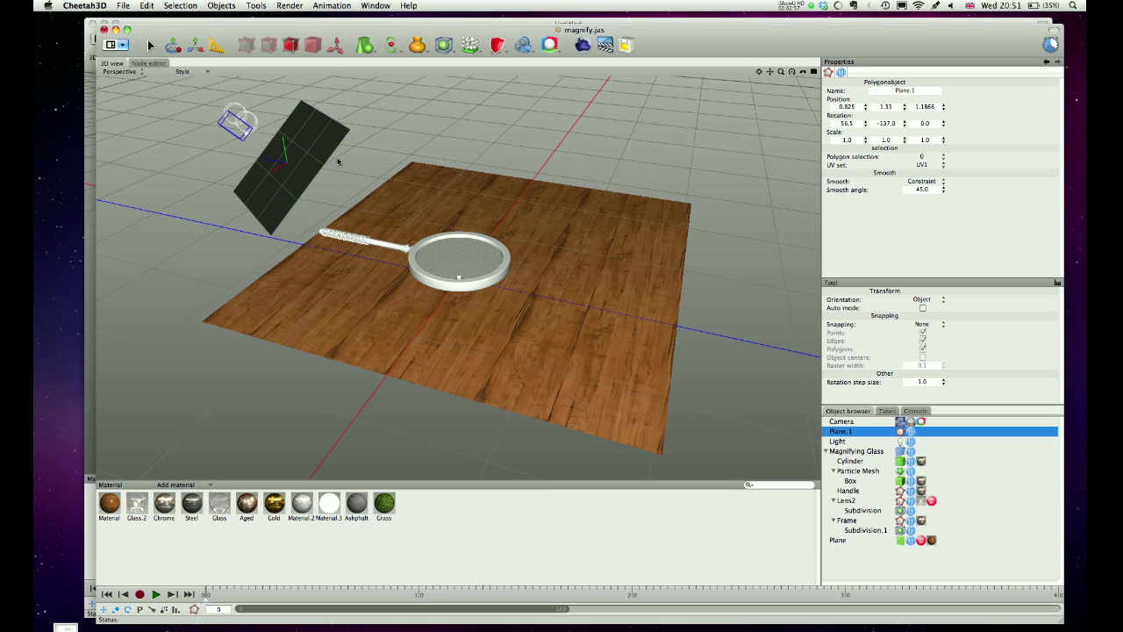
left_click(295, 159)
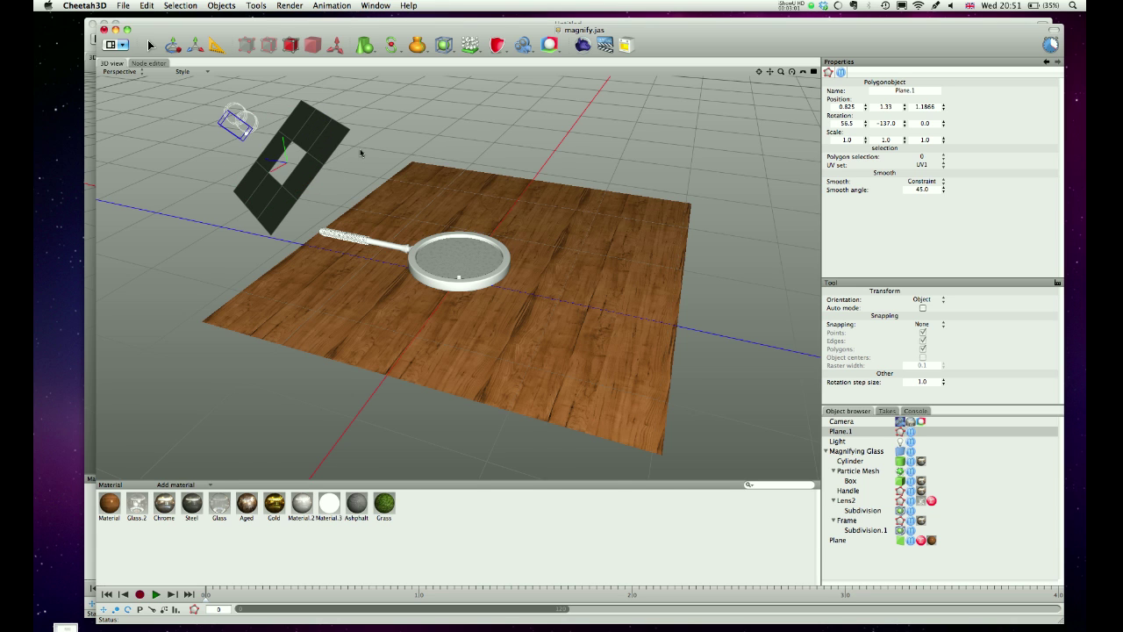
key("c")
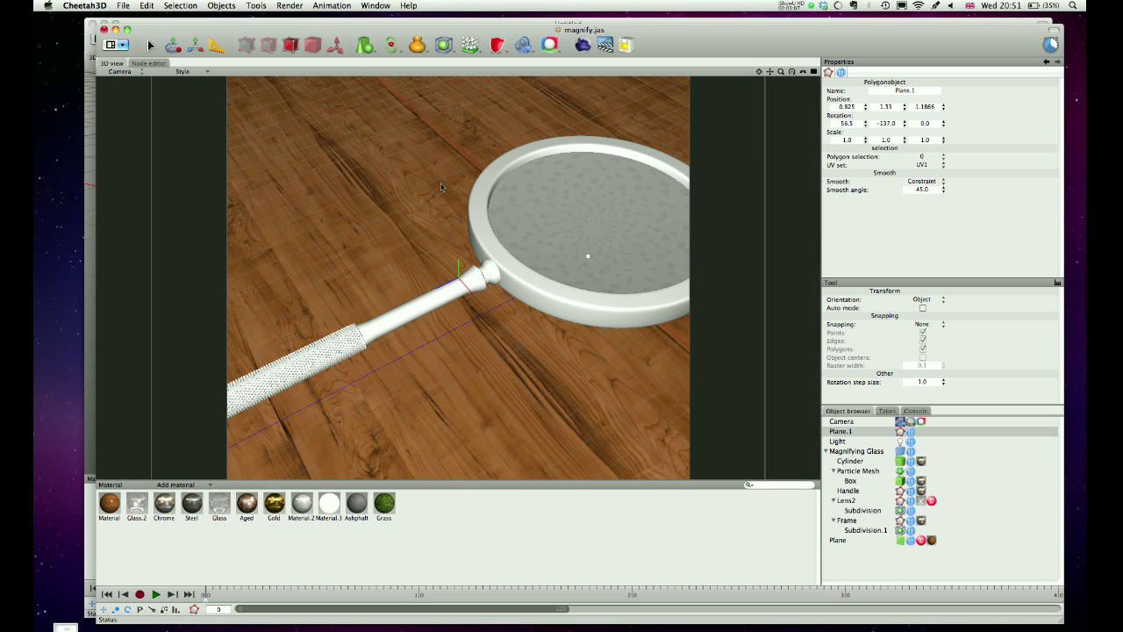
key("p")
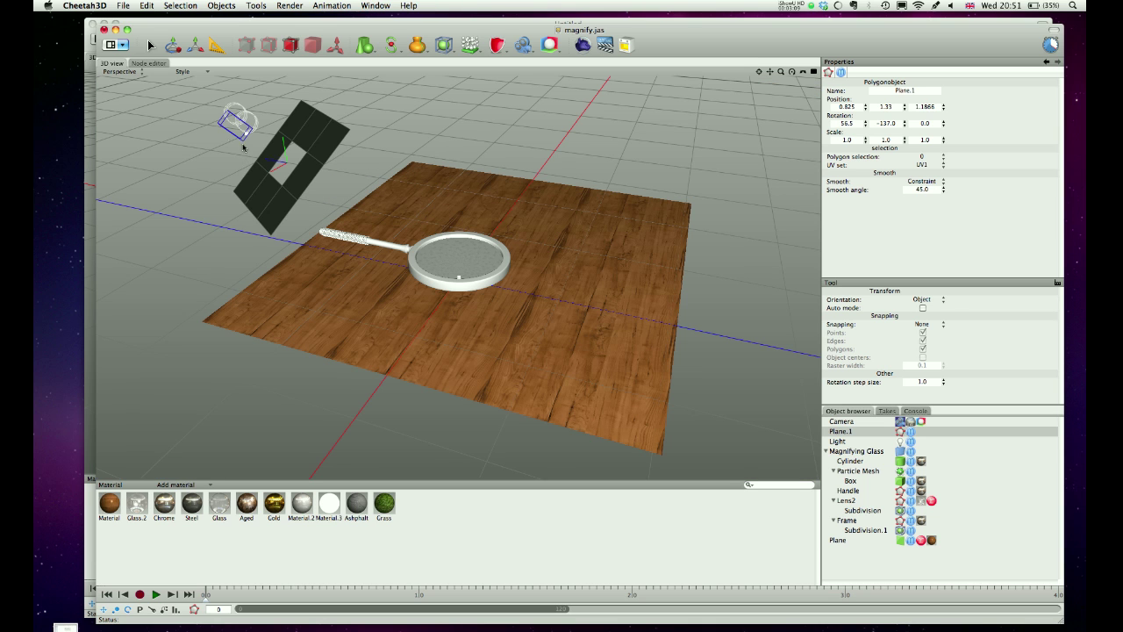
- Select two edges of the plane's hole and pull them inward to narrow it, then view through the camera
middle_click_drag(233, 139, 335, 180)
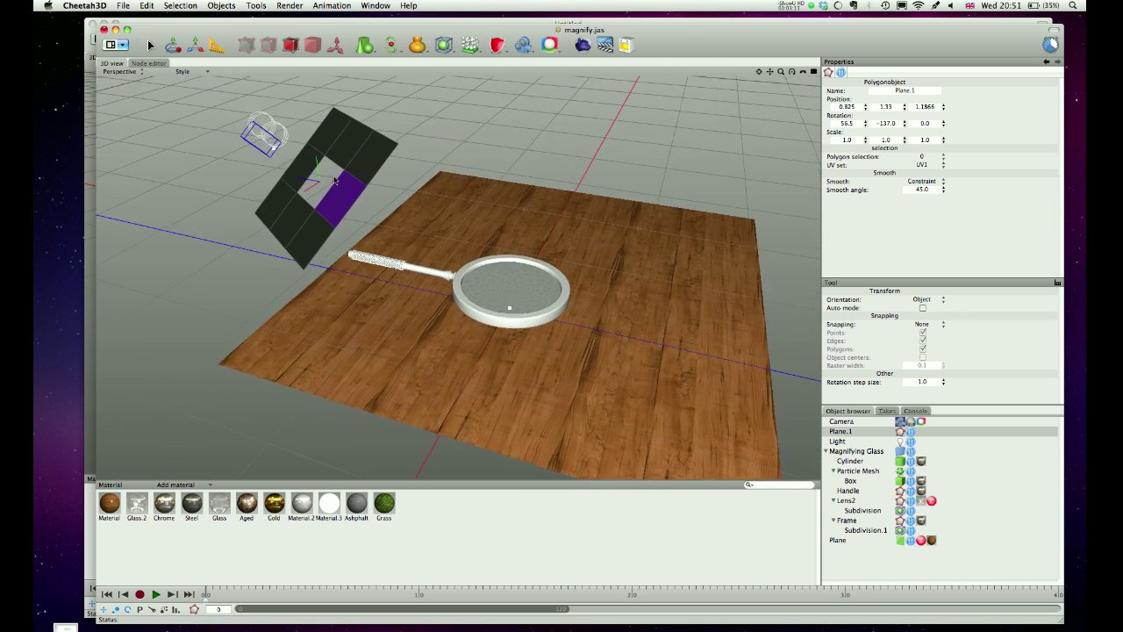
left_click(268, 44)
left_click(307, 200)
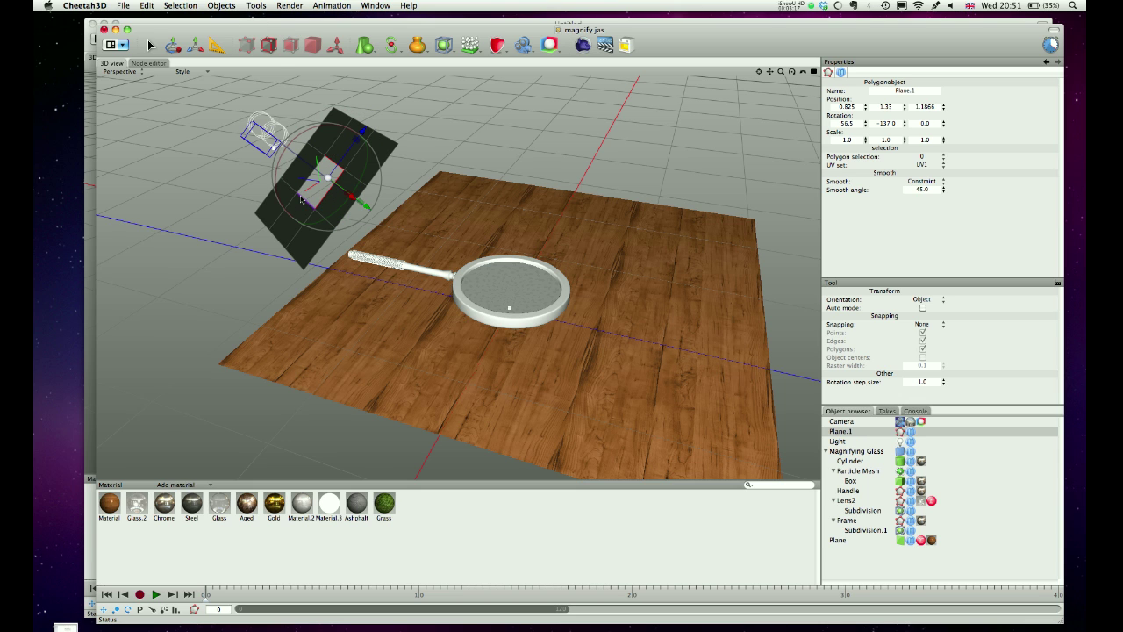
left_click(301, 200, "shift")
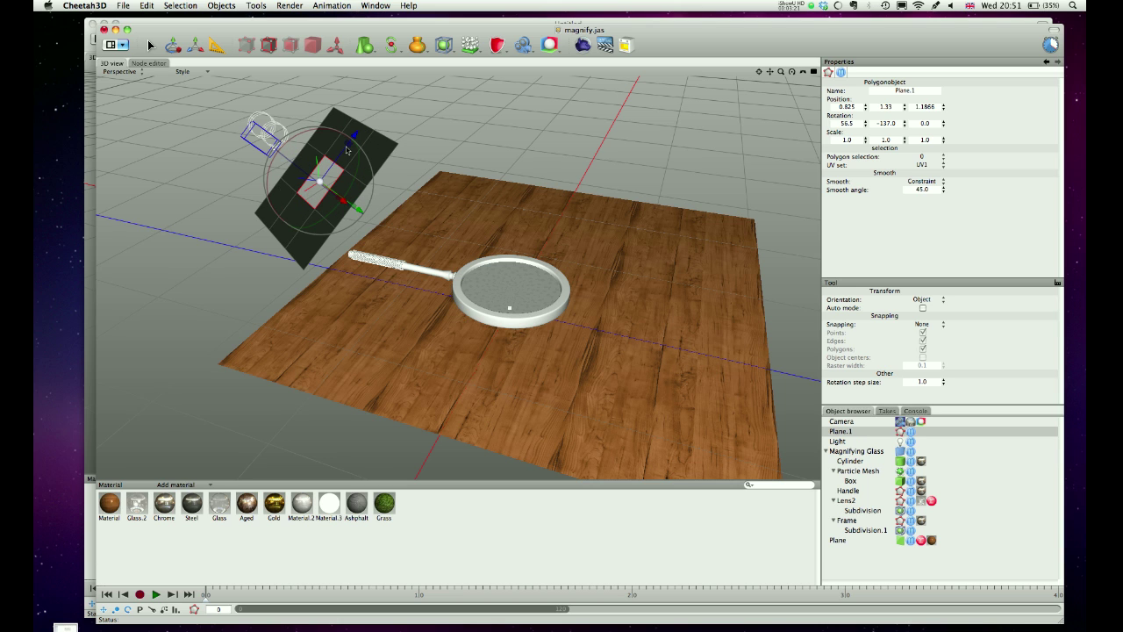
left_click_drag(320, 182, 248, 192)
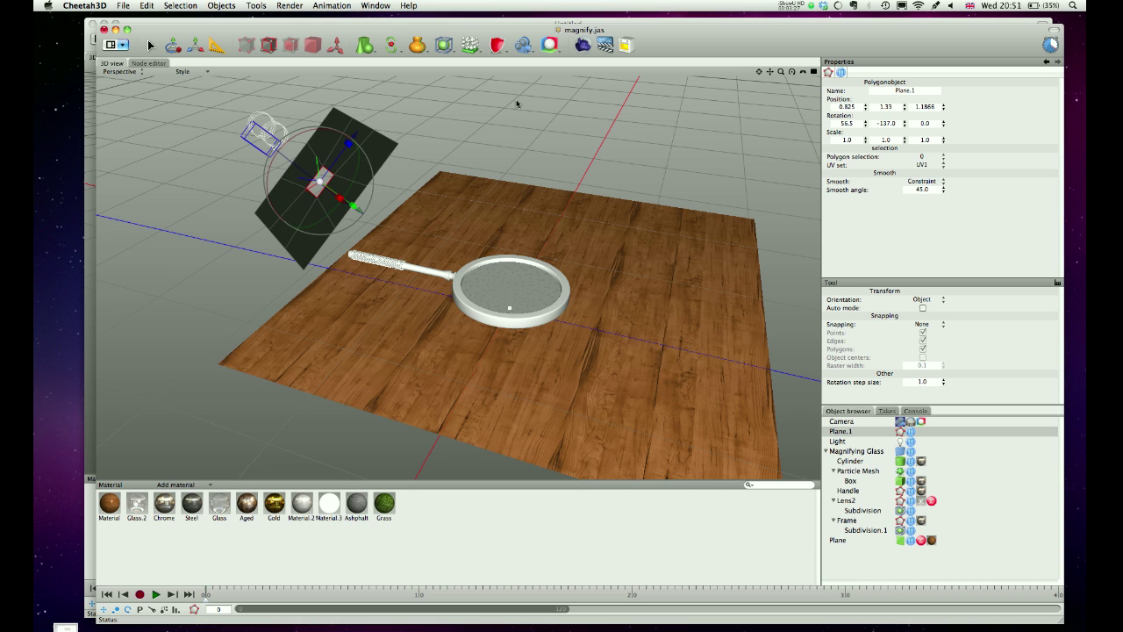
key("c")
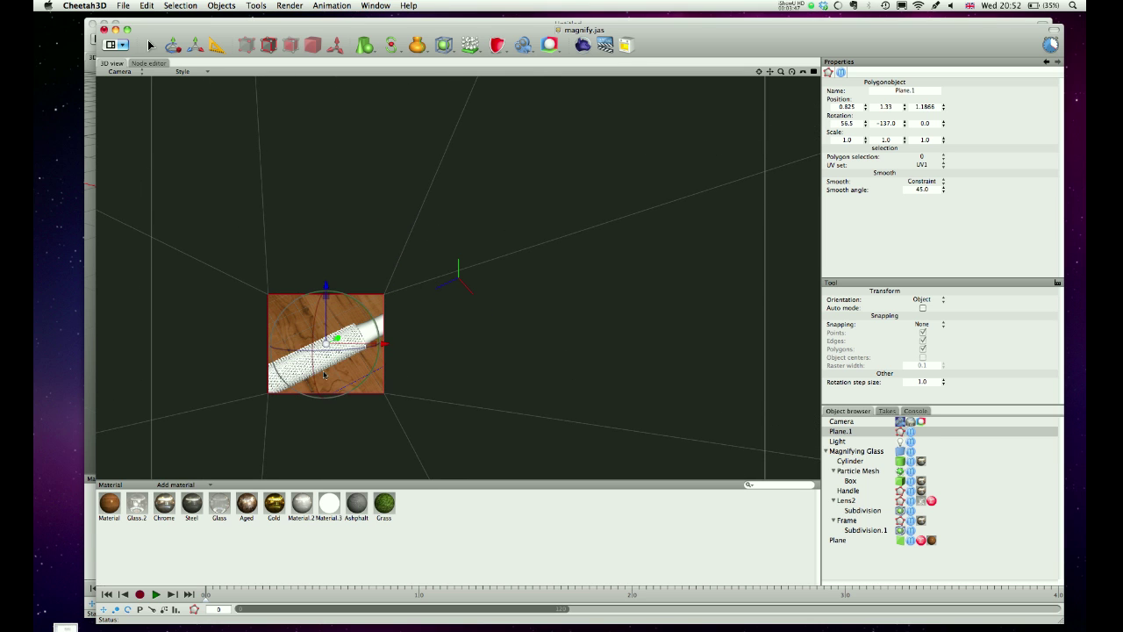
- Tilt Plane.1 about its horizontal axis into a flatter rectangle
left_click_drag(325, 299, 314, 345)
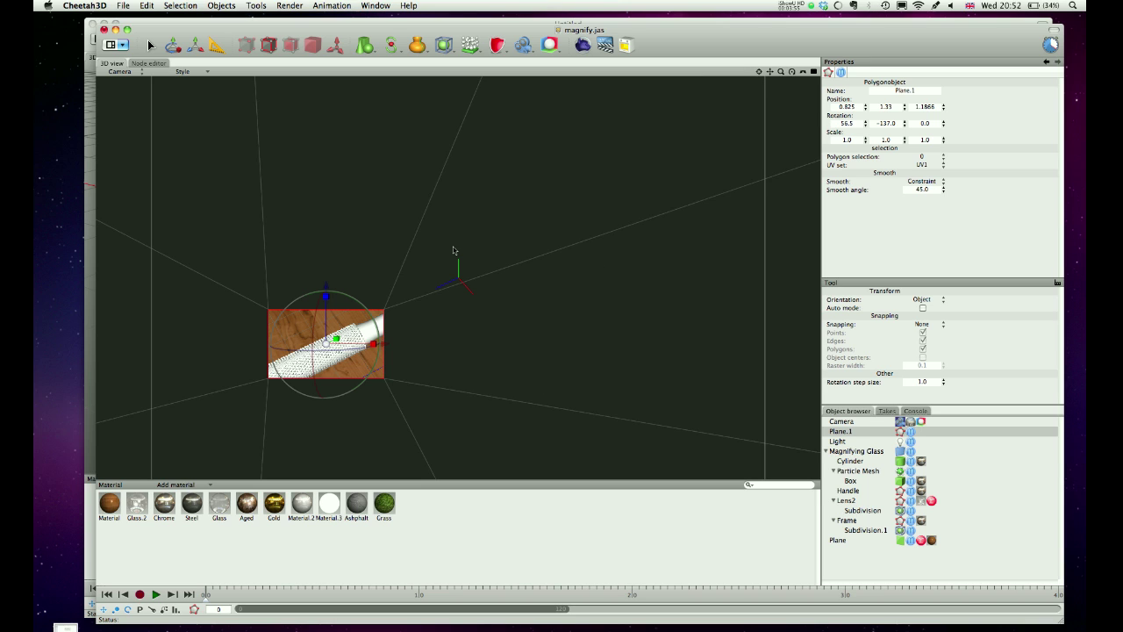
left_click(856, 432)
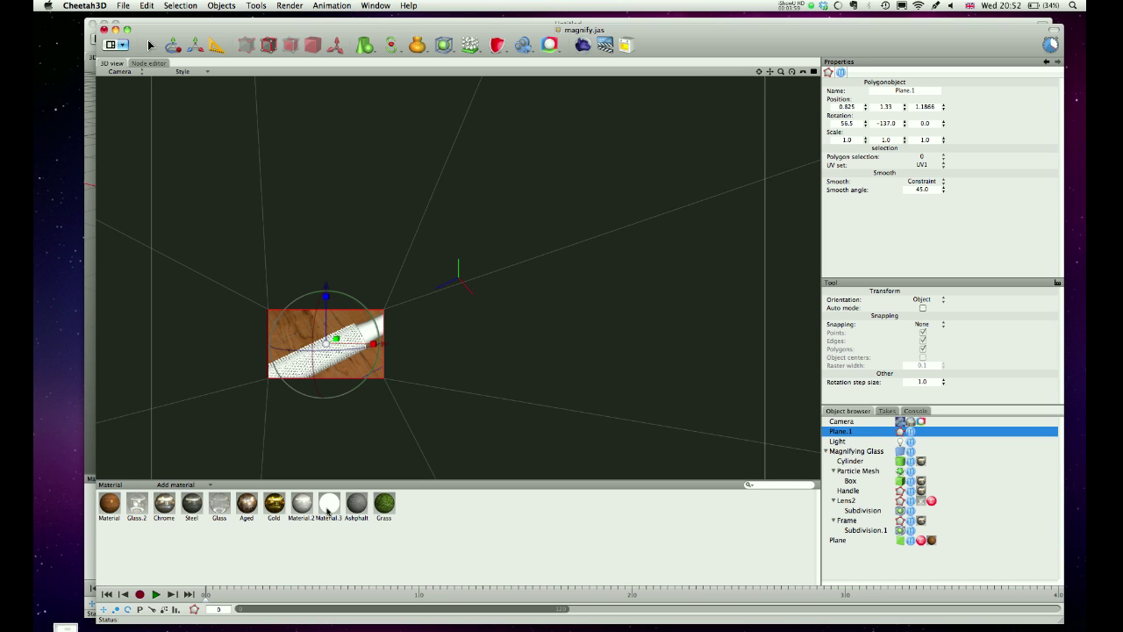
left_click(328, 506)
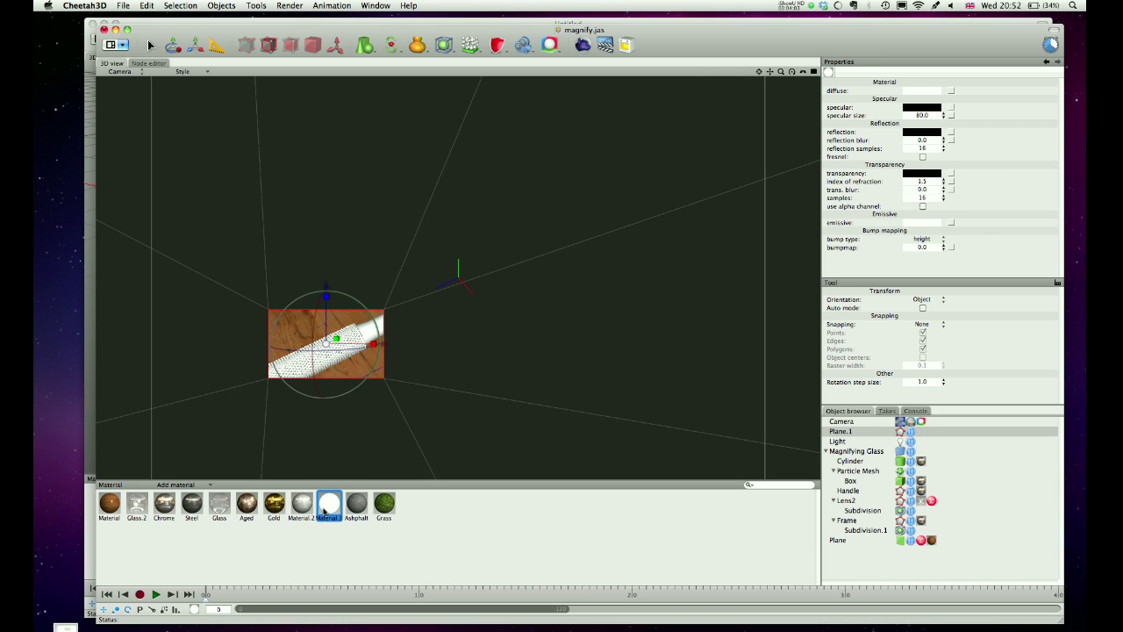
- Set Material.3's diffuse and emissive colours to white and apply it to Plane.1
left_click(919, 93)
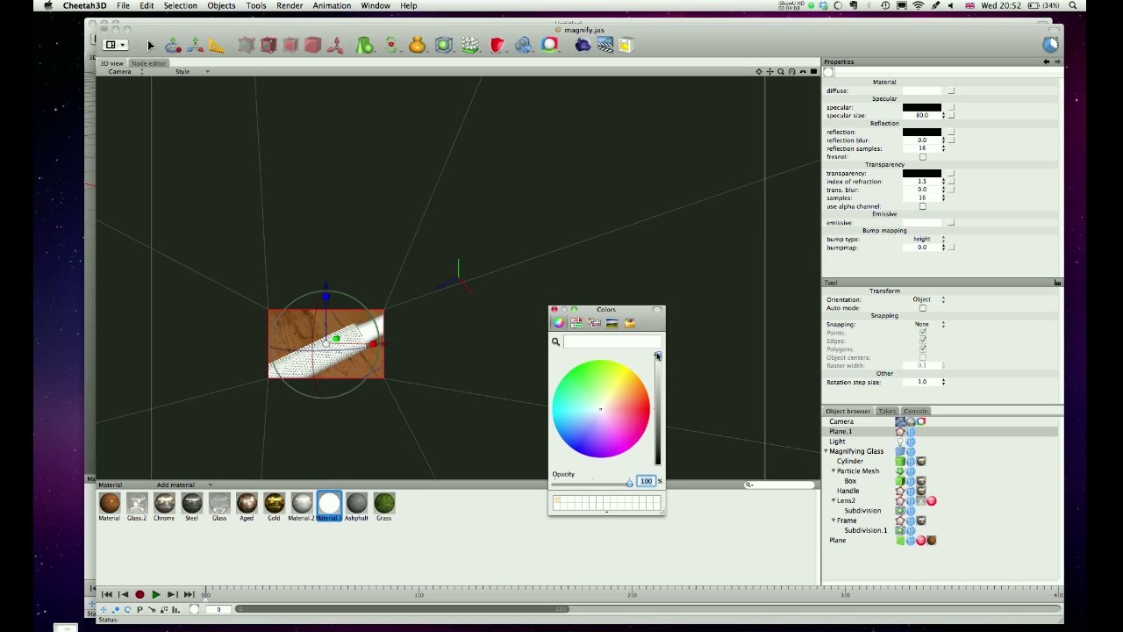
left_click(553, 310)
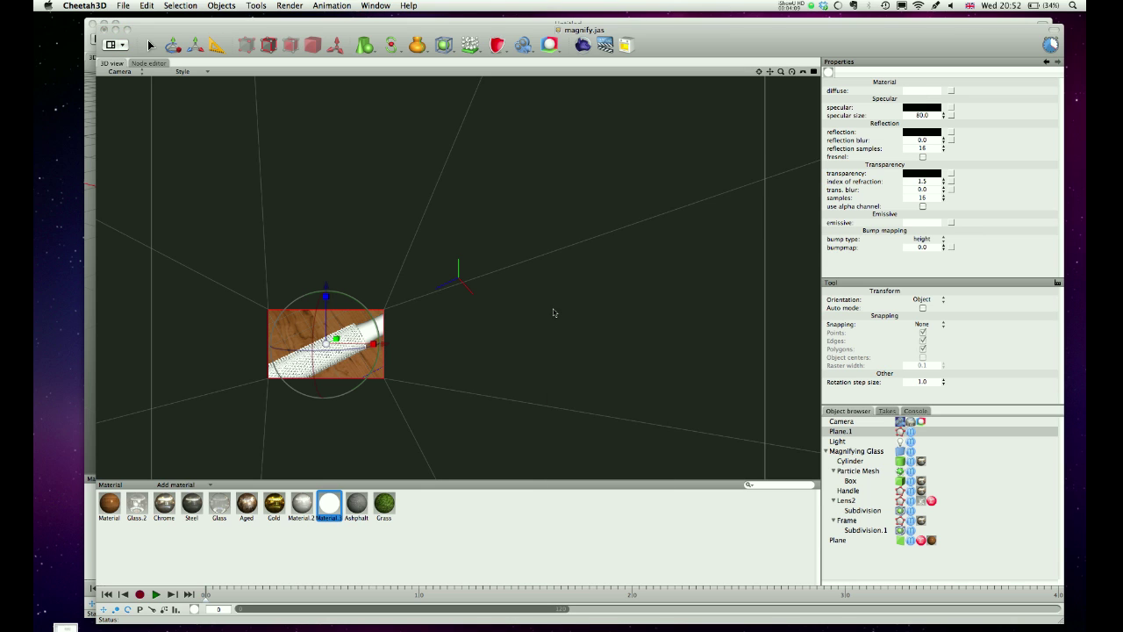
left_click(935, 225)
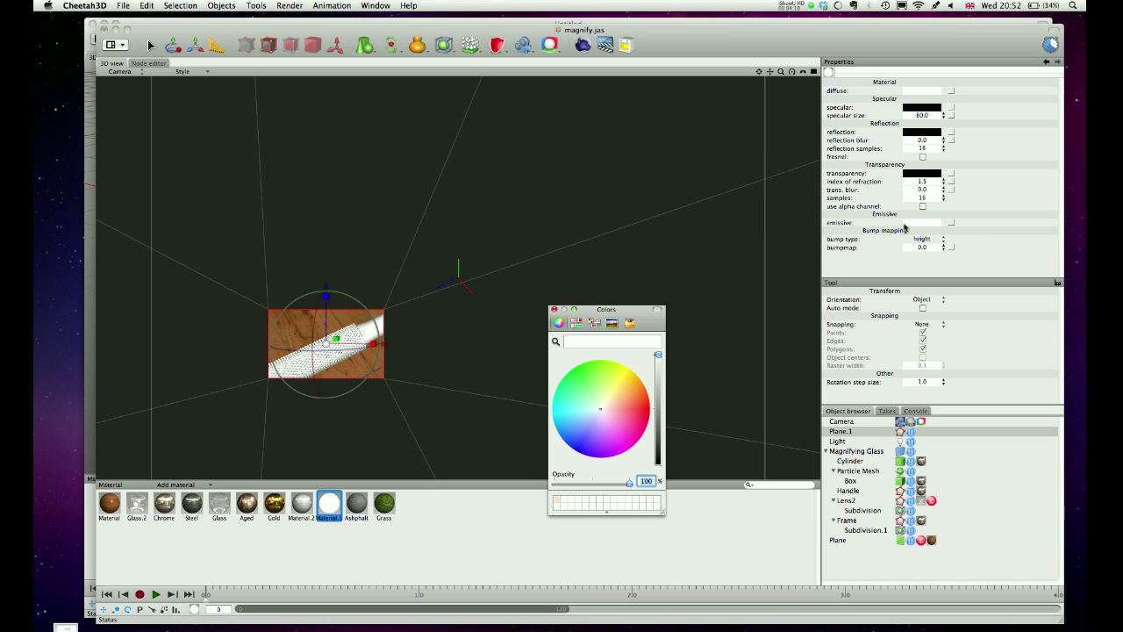
left_click(553, 310)
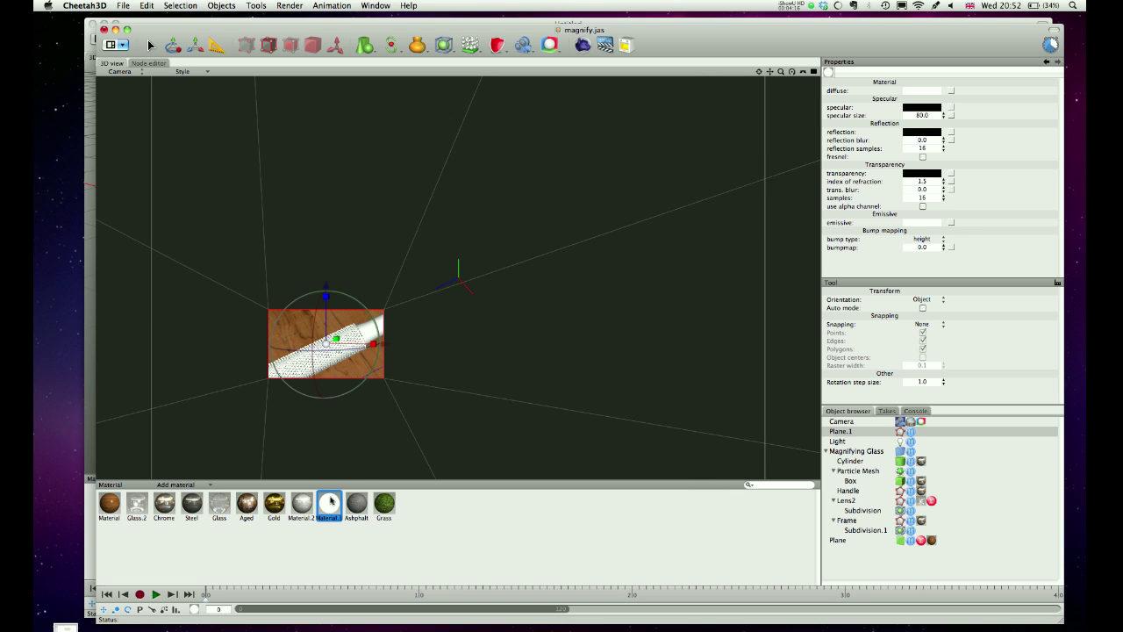
left_click_drag(840, 429, 840, 432)
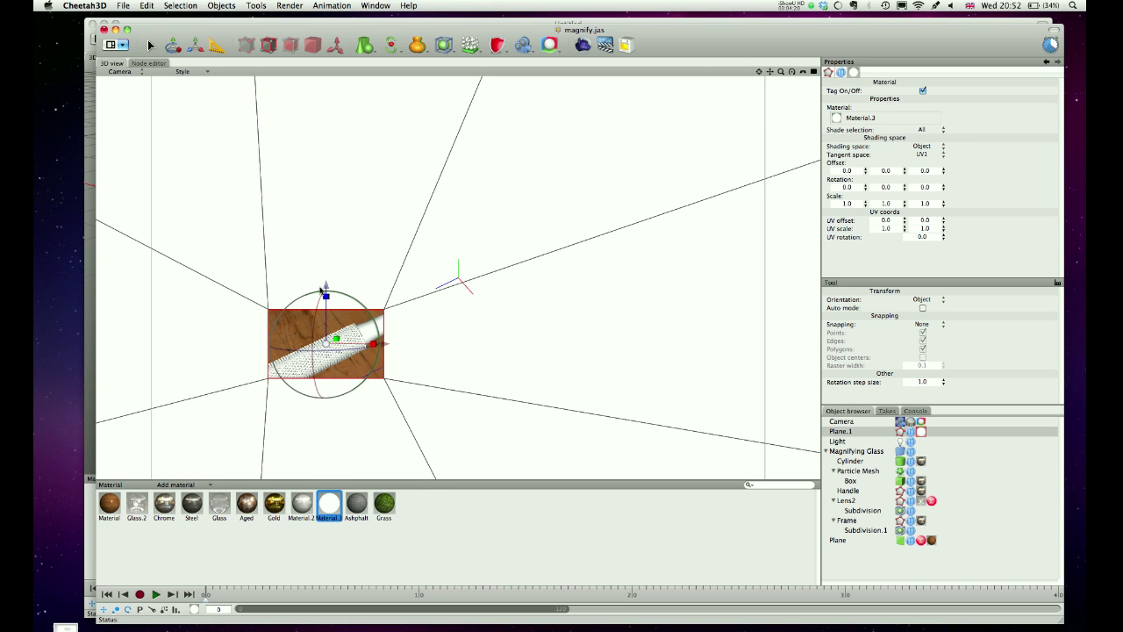
left_click(854, 435)
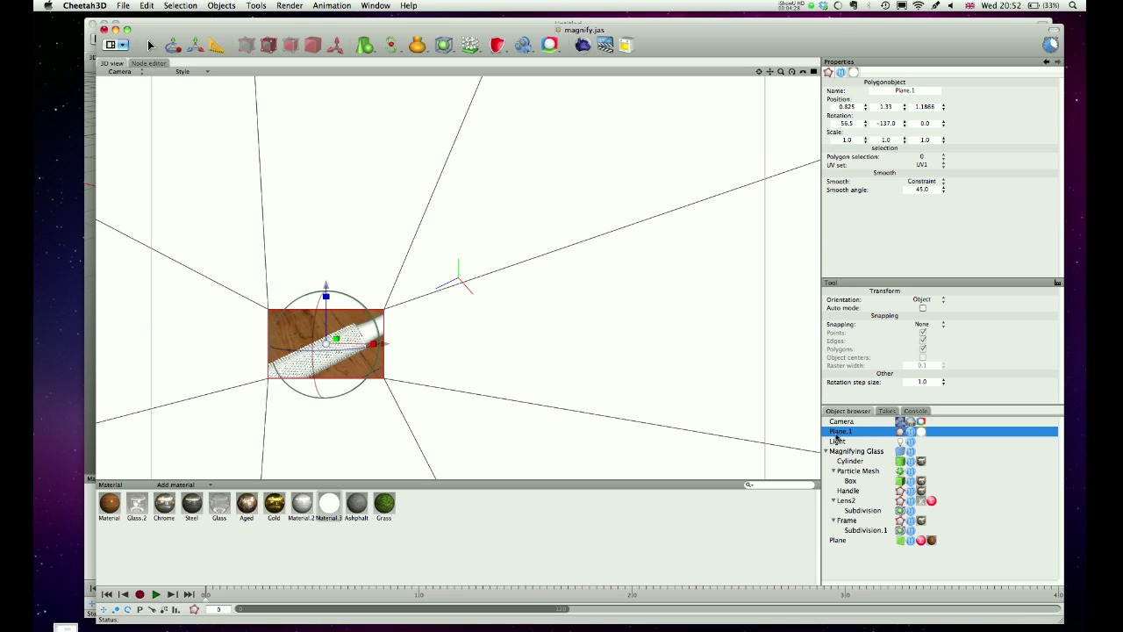
- Parent Plane.1 under the Camera in the Object browser, then start a render
left_click_drag(841, 435, 844, 424)
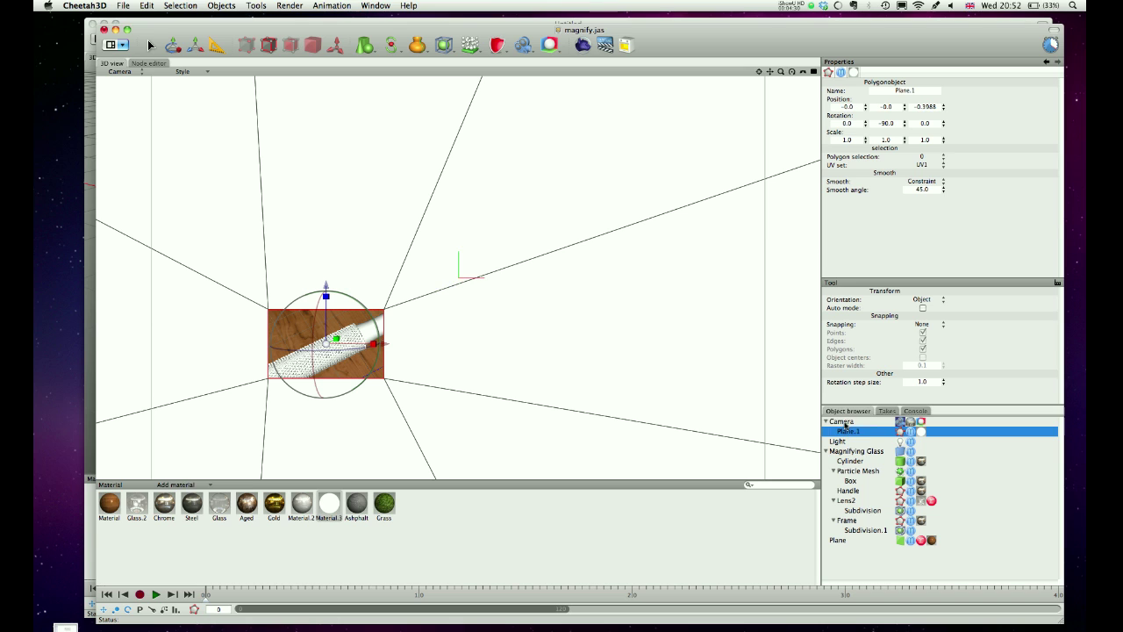
left_click(843, 422)
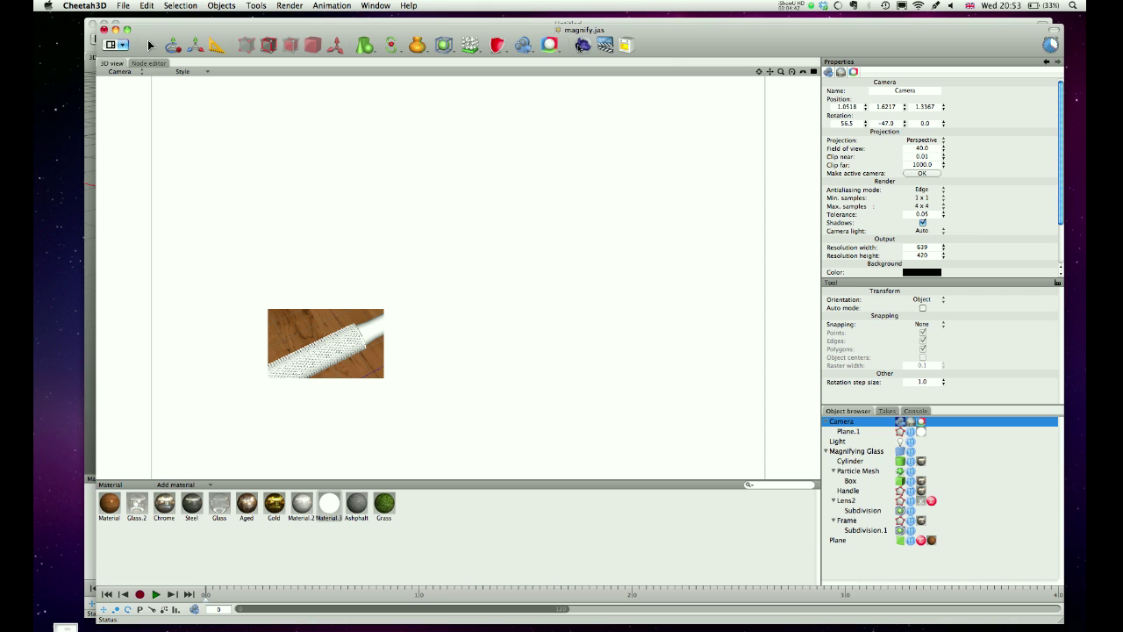
left_click(584, 48)
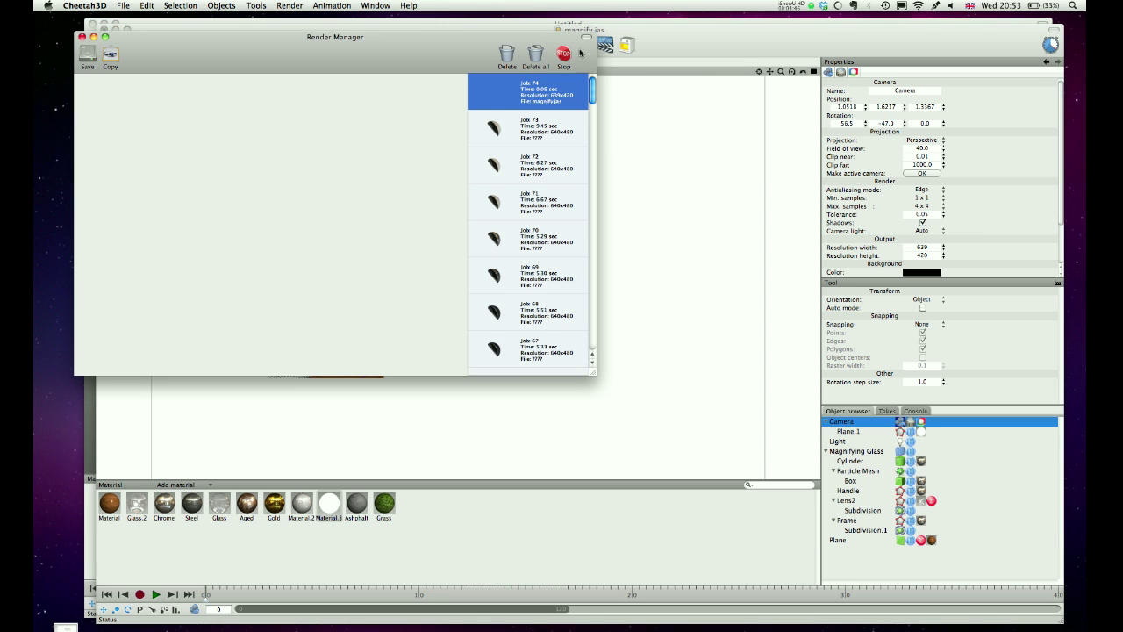
- Enlarge the Render Manager, let job 74 finish rendering, and close it
left_click_drag(593, 368, 744, 492)
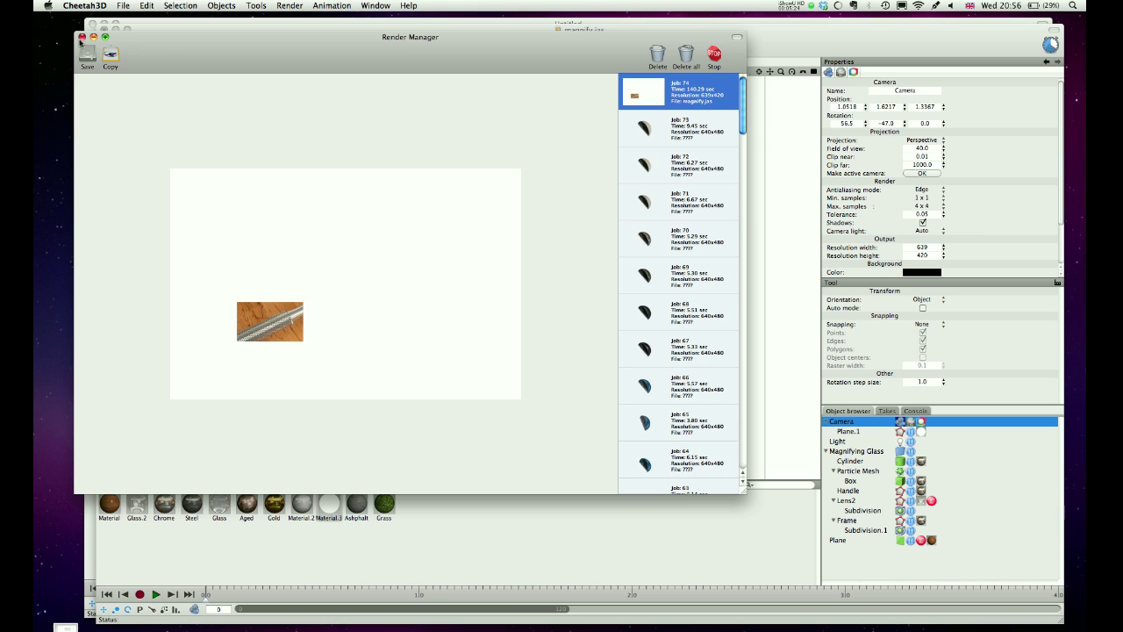
left_click(81, 37)
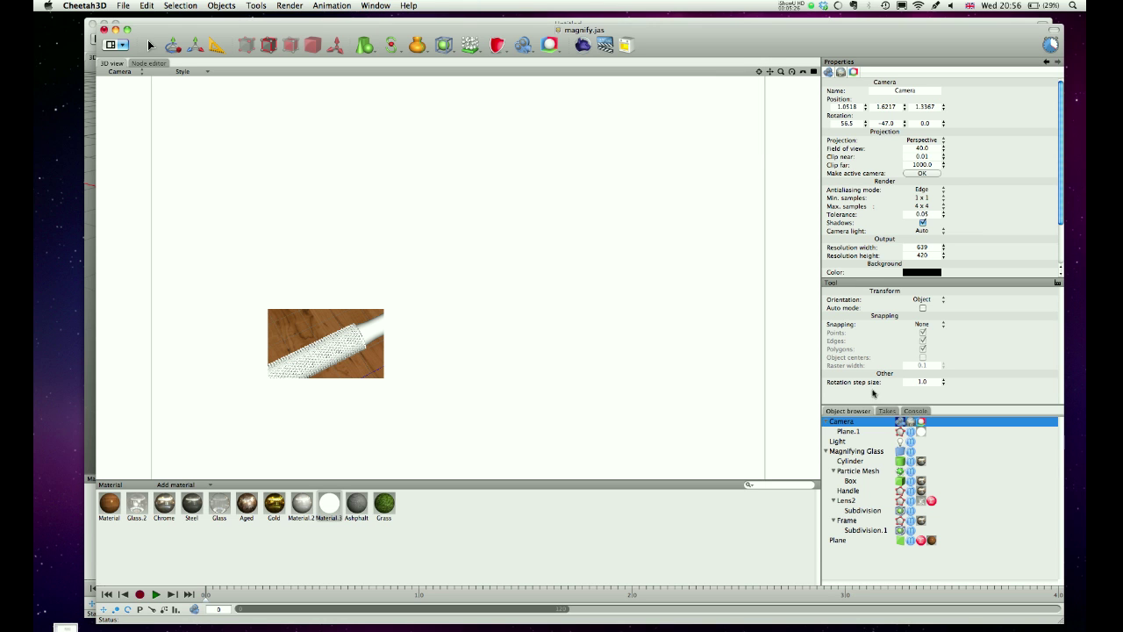
- Toggle Plane.1's Visible in editor and Visible in renderer options off, then re-enable editor visibility
left_click(851, 432)
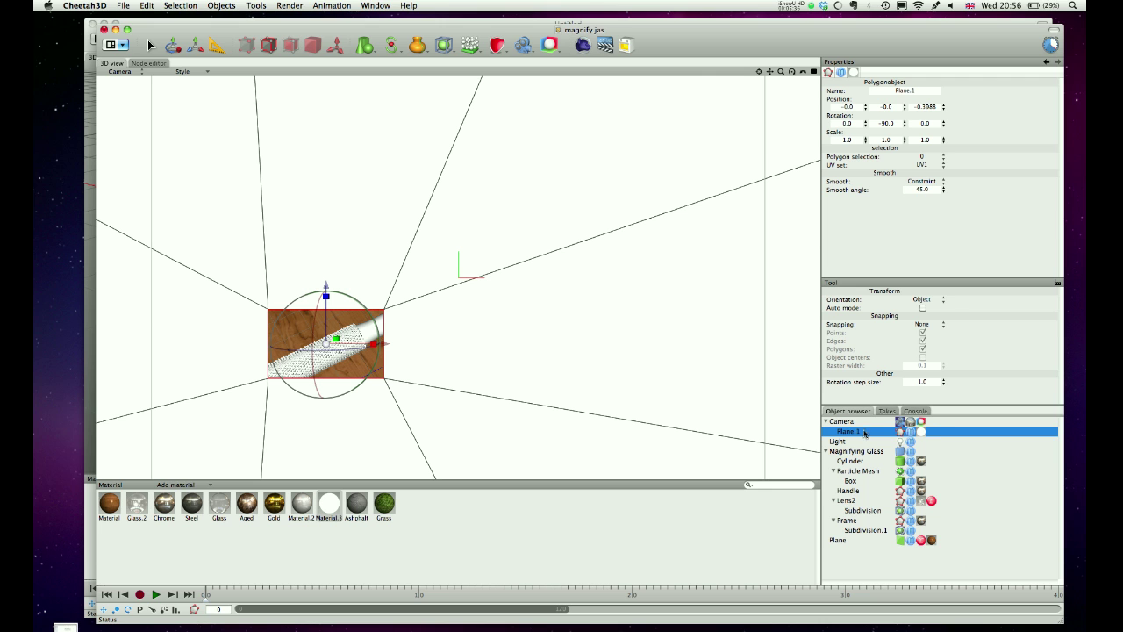
left_click(911, 431)
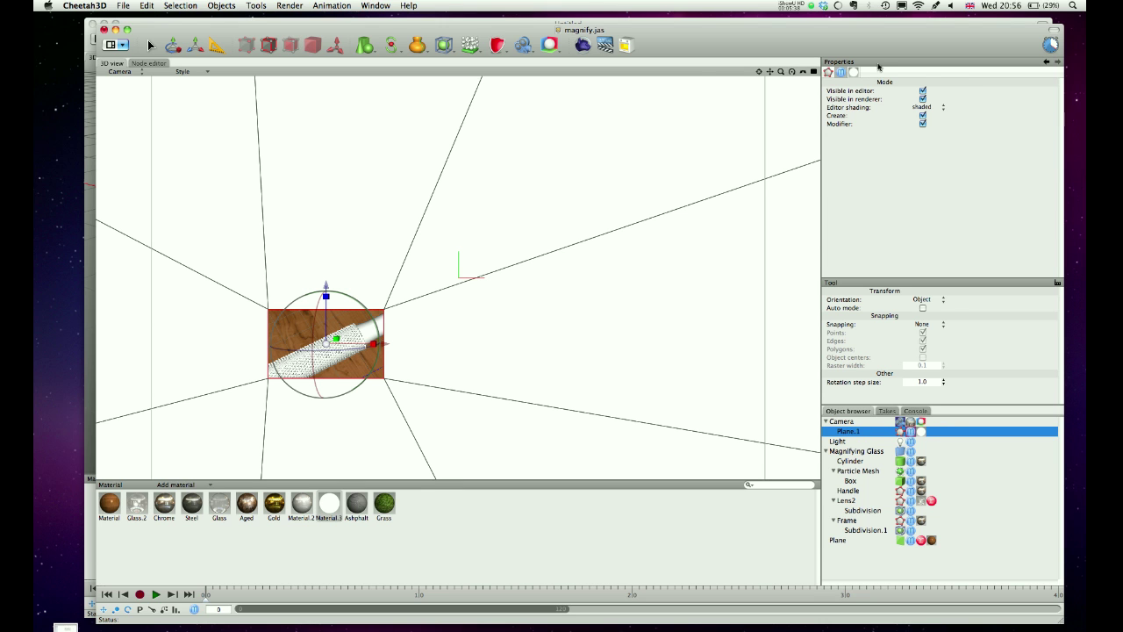
left_click(922, 91)
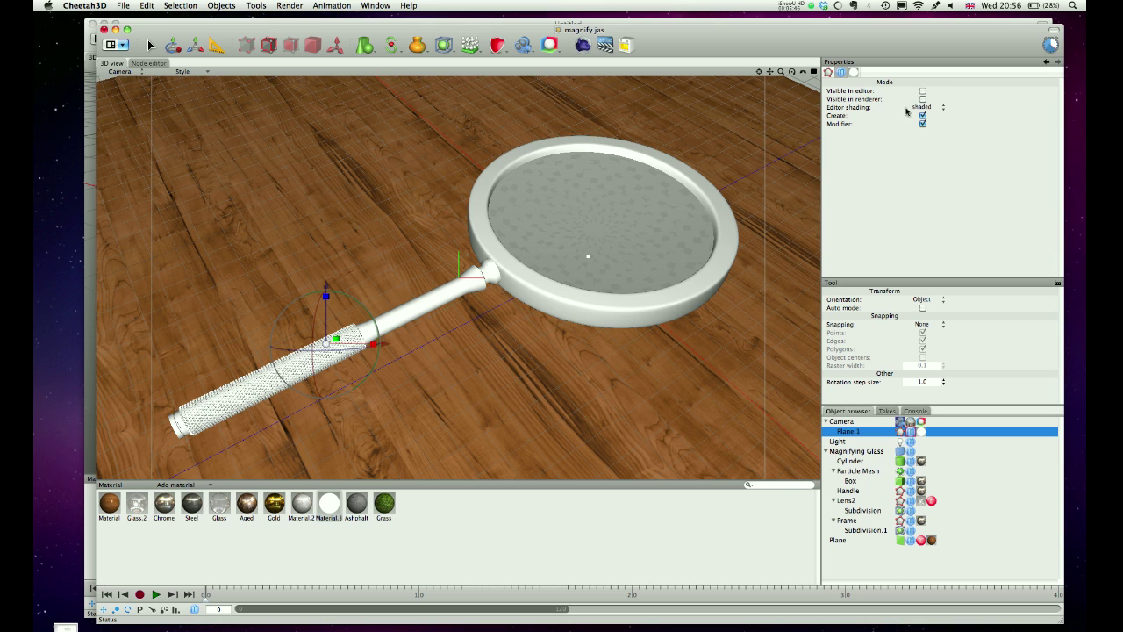
left_click(922, 98)
left_click(922, 91)
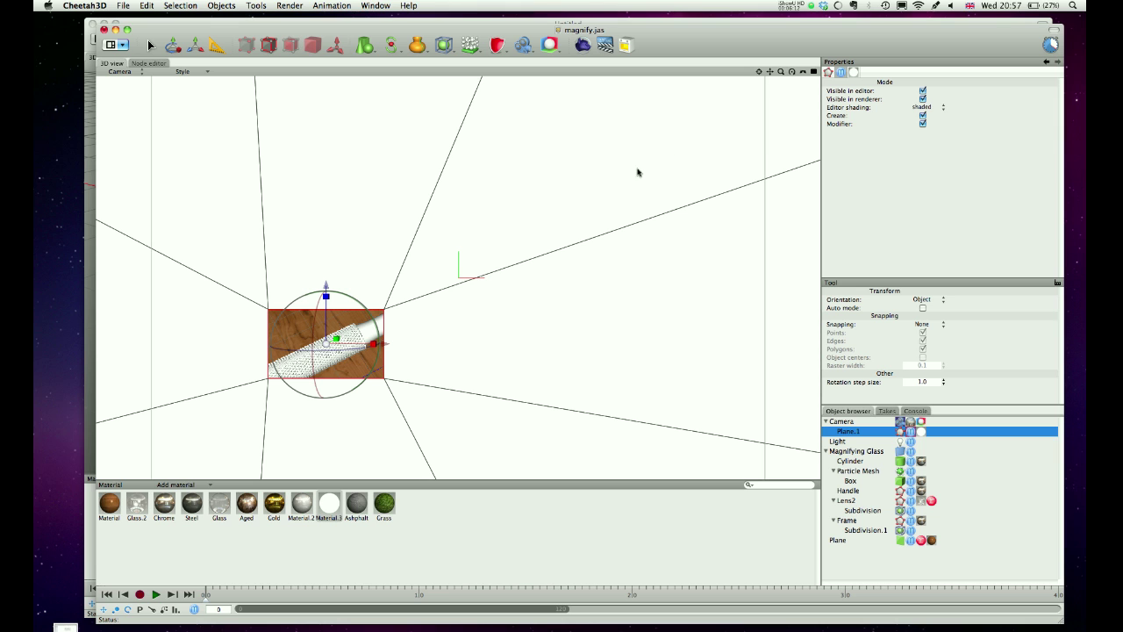
- Select the Camera and orbit it to -0.112, 2.2799, 0.3566 (rotation 98.5, -84.0) to frame the shaft meeting the textured grip
key("1")
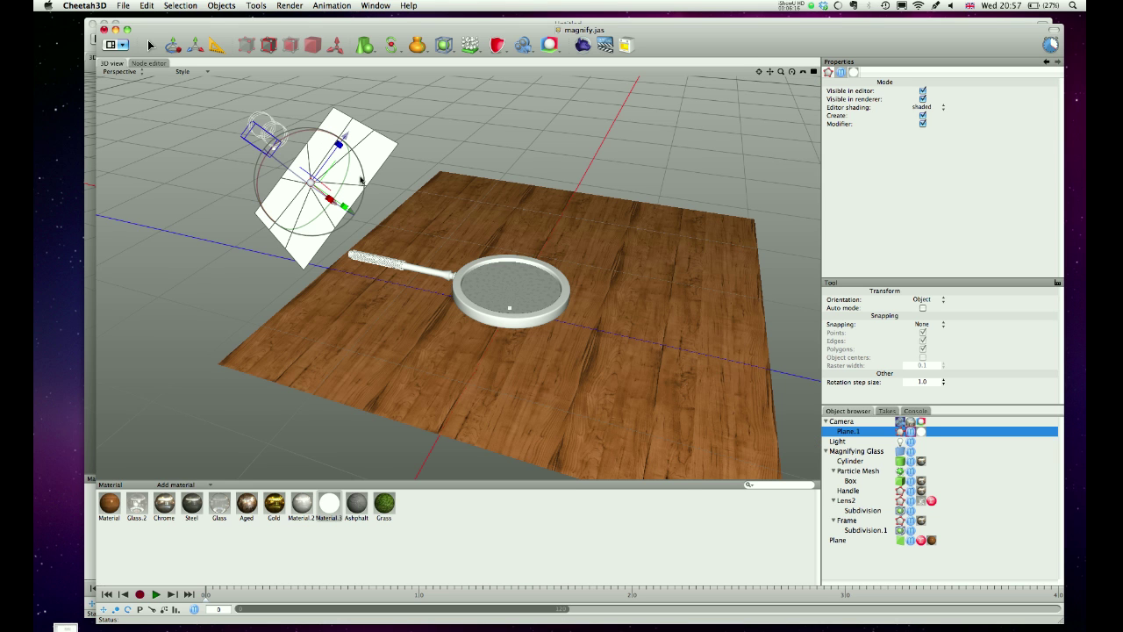
left_click(264, 132)
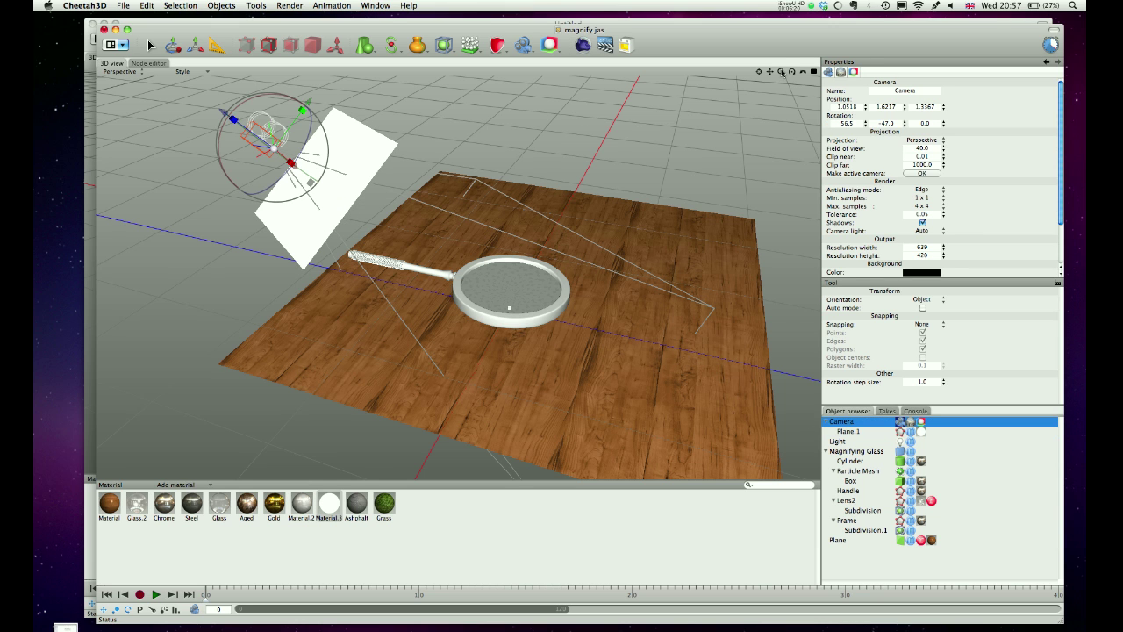
left_click_drag(792, 74, 793, 75)
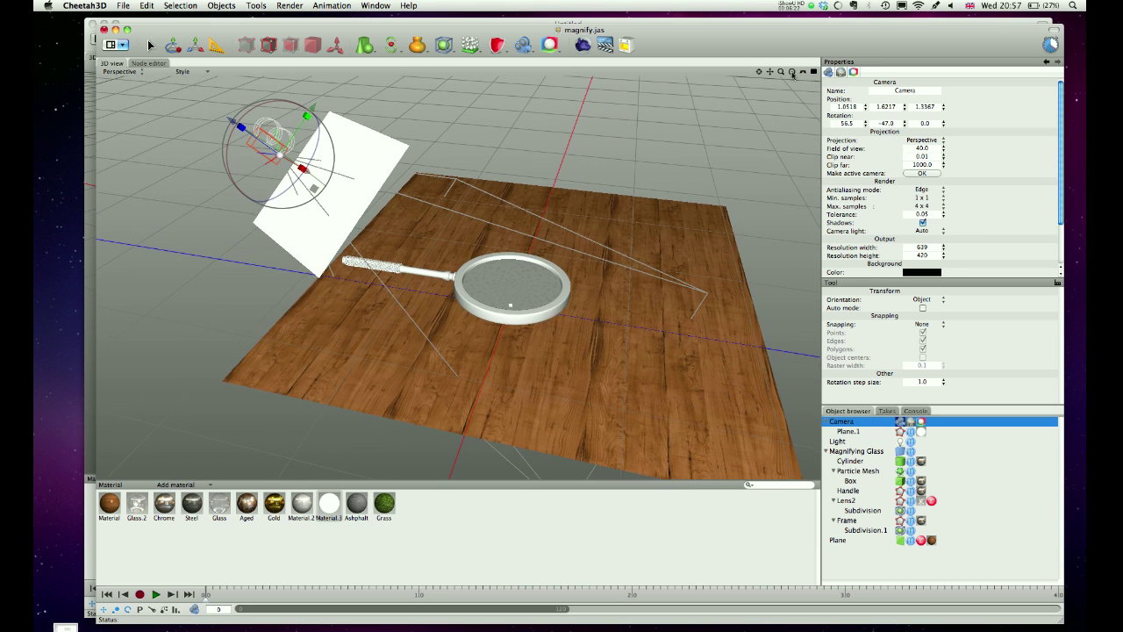
left_click(793, 75)
left_click_drag(792, 75, 749, 114)
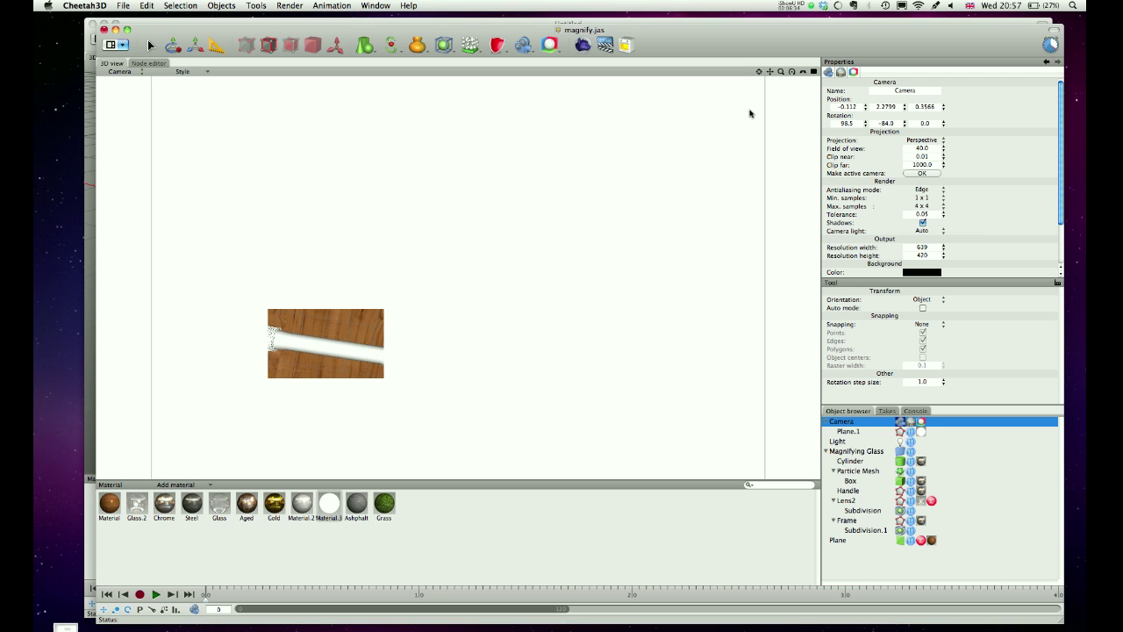